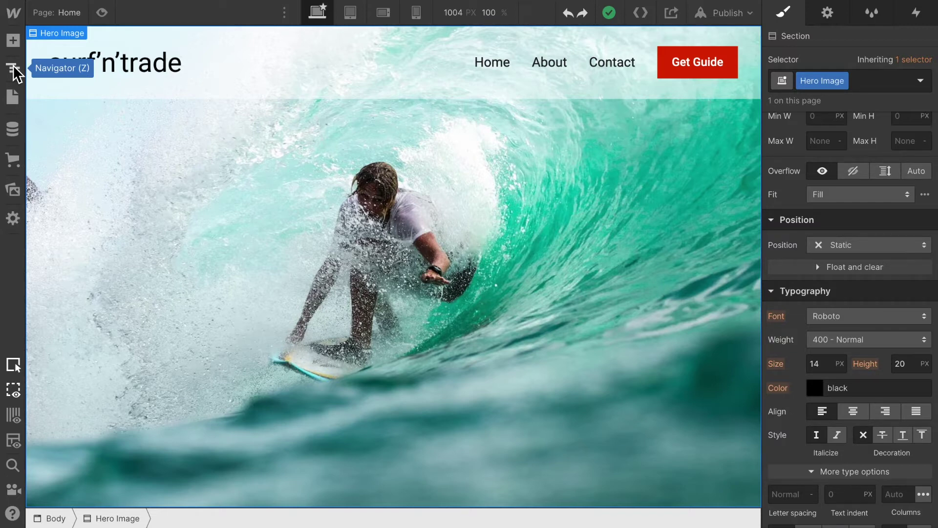
Open the Navigator to view the Home page structure: Body, Navbar and Hero Image
click(13, 70)
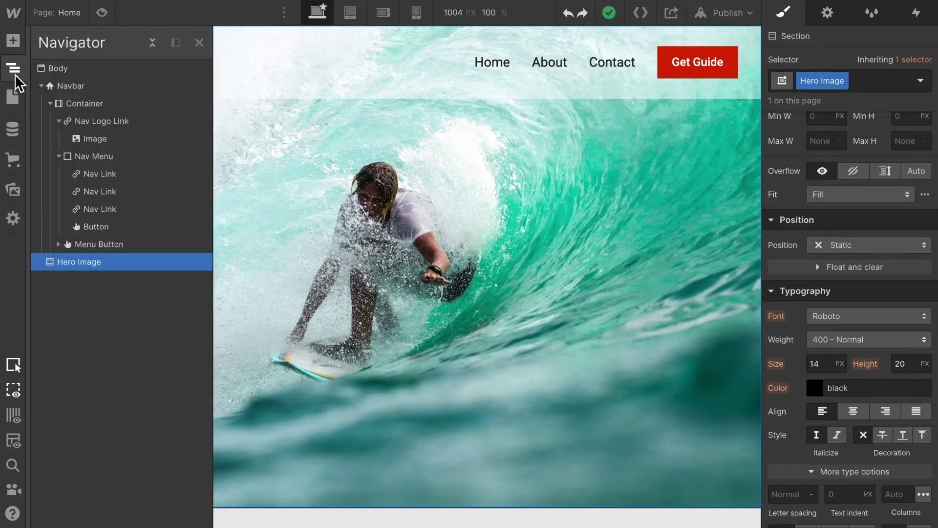
Drop a new Div Block into the Hero Image section and confirm its placement in the Navigator
click(14, 42)
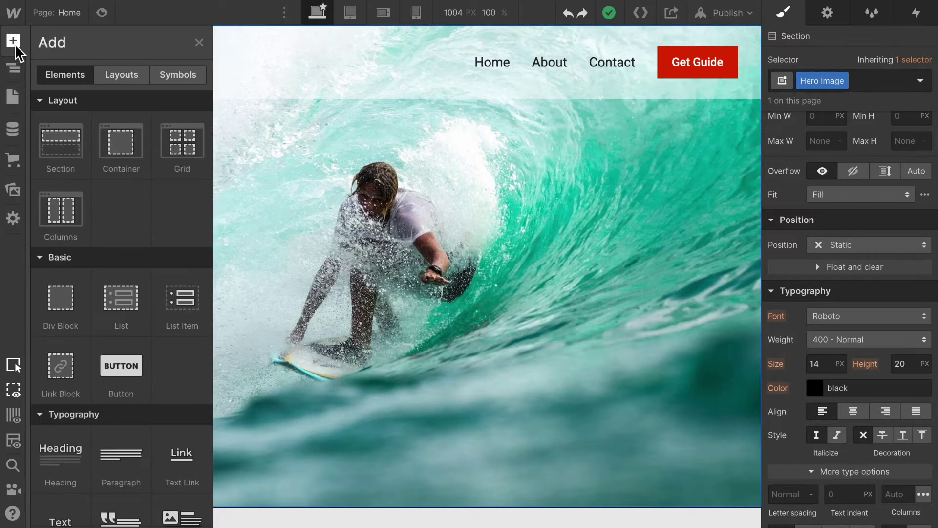
drag(71, 317, 423, 210)
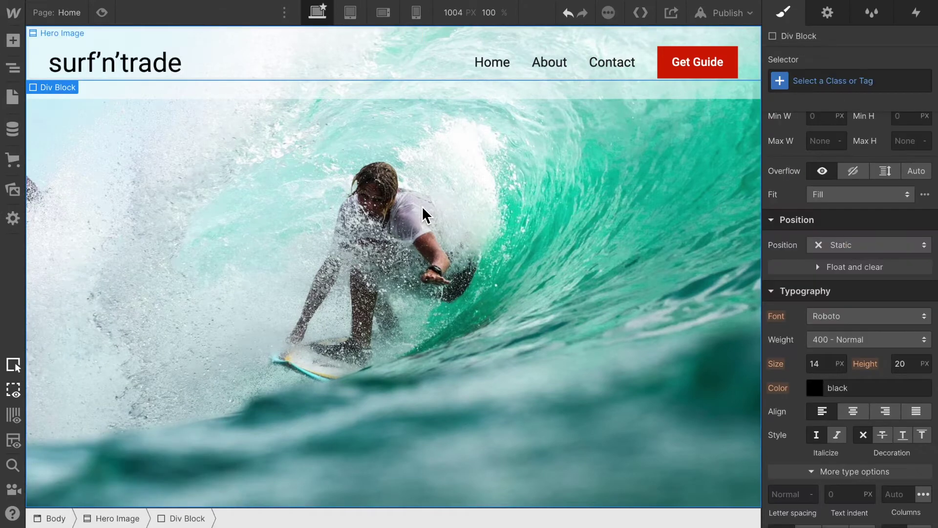
click(14, 70)
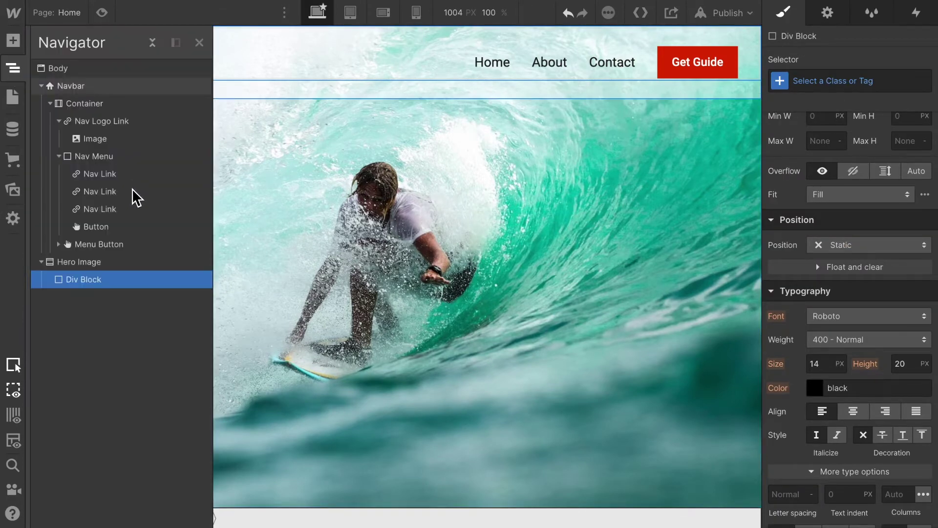
click(41, 86)
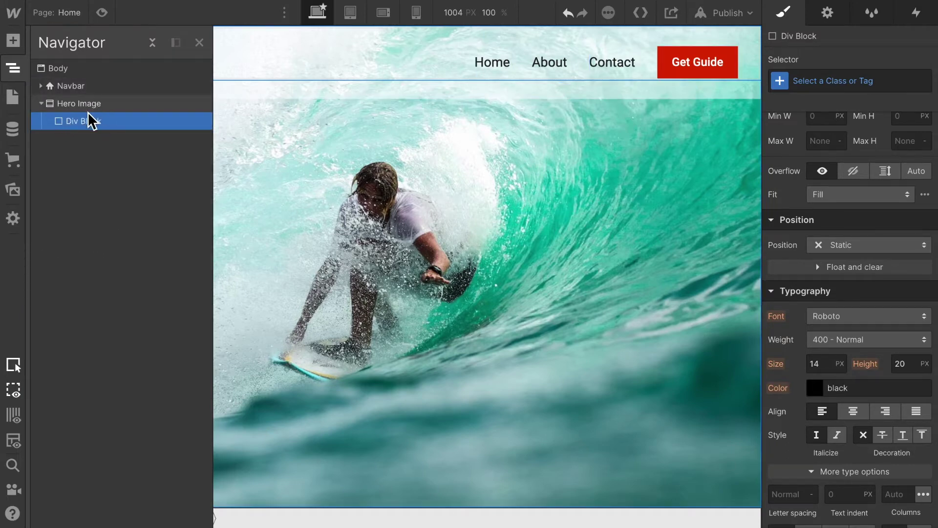
click(199, 42)
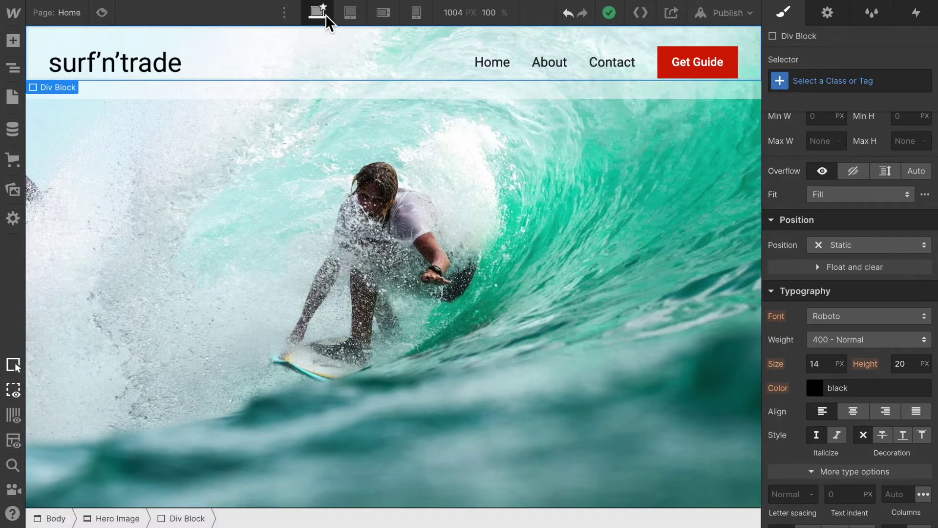
click(867, 82)
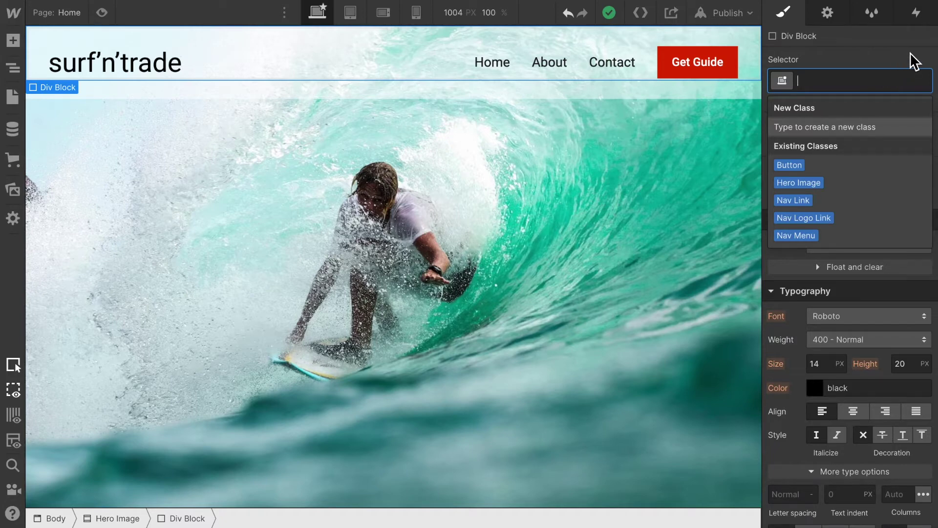
Create and apply the class 'Hero Text Wrap' on the new div block
text(Herto)
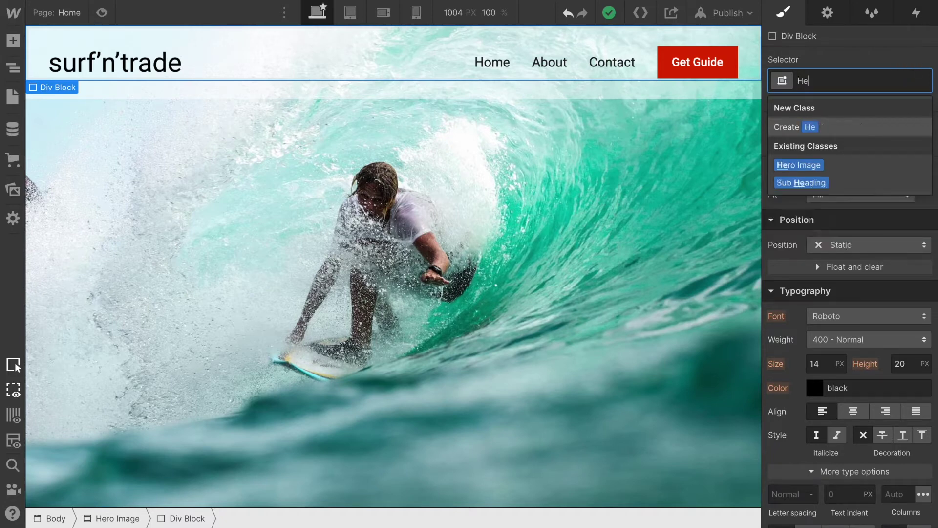
key(BackSpace)
key(BackSpace)
key(BackSpace)
text(o TEx)
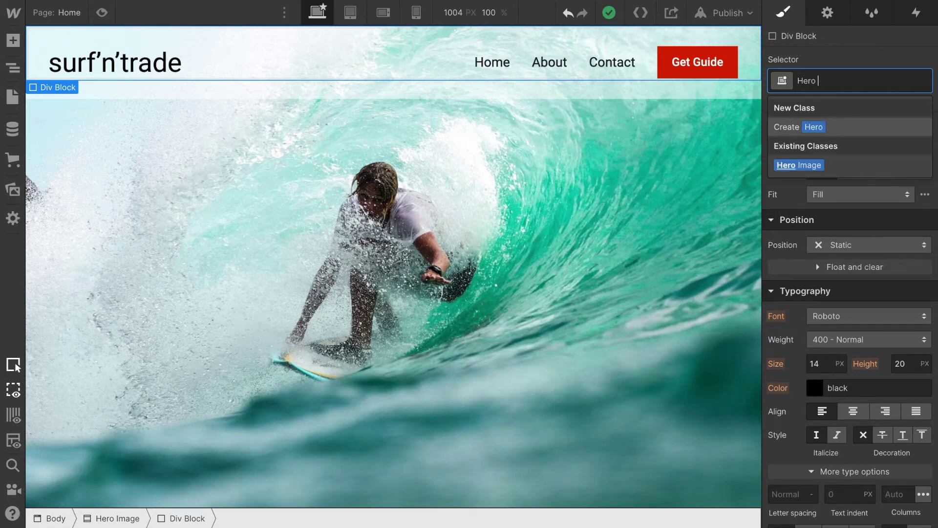
key(BackSpace)
key(BackSpace)
text(ex)
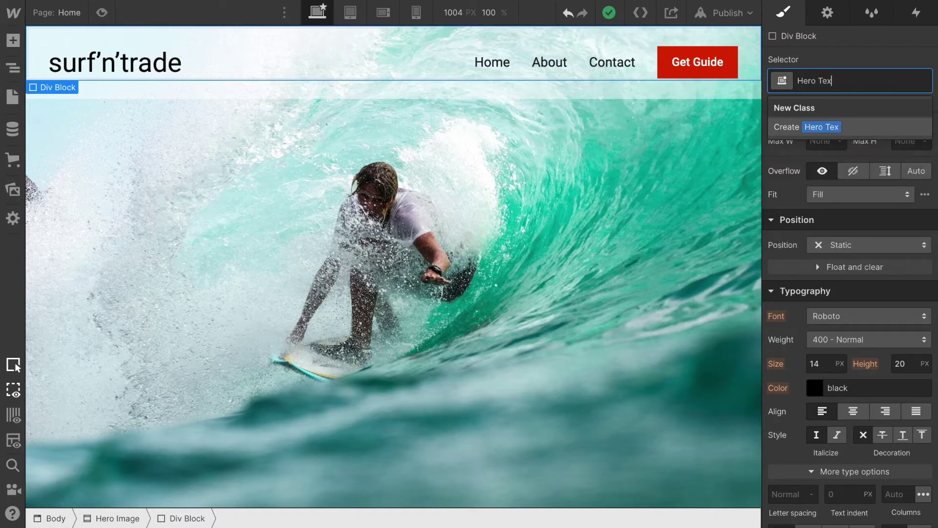
text(t Wrap)
key(Return)
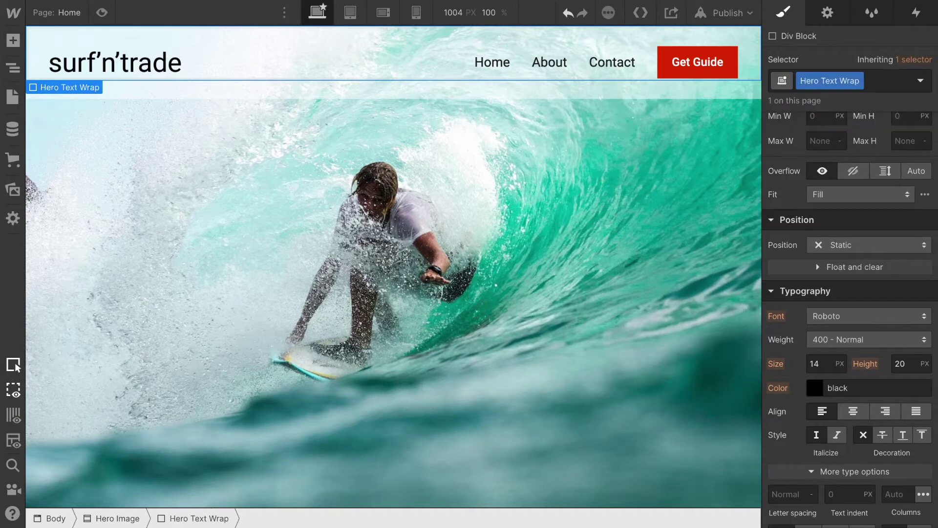
Set the div's background colour to red #ff0000, then select the Hero Image section
scroll(852, 308, down, 1)
scroll(852, 309, down, 6)
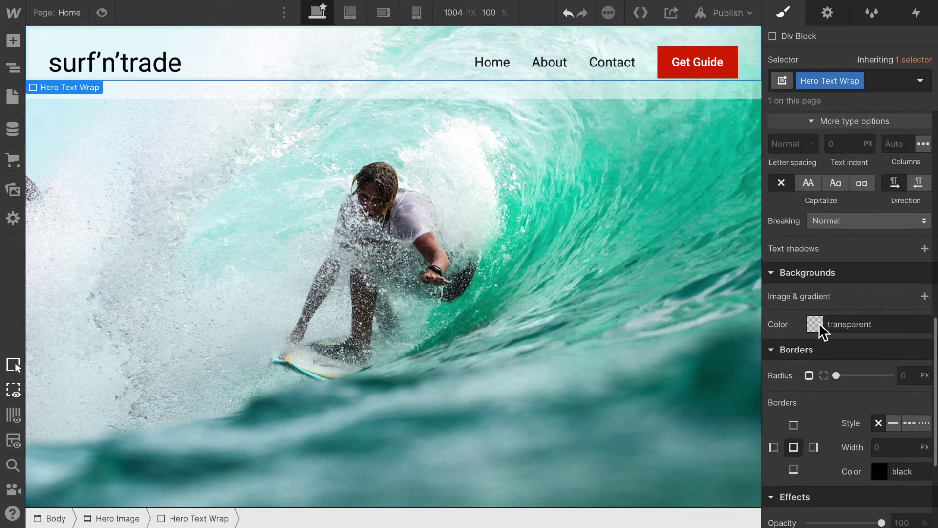
click(819, 325)
drag(928, 325, 933, 304)
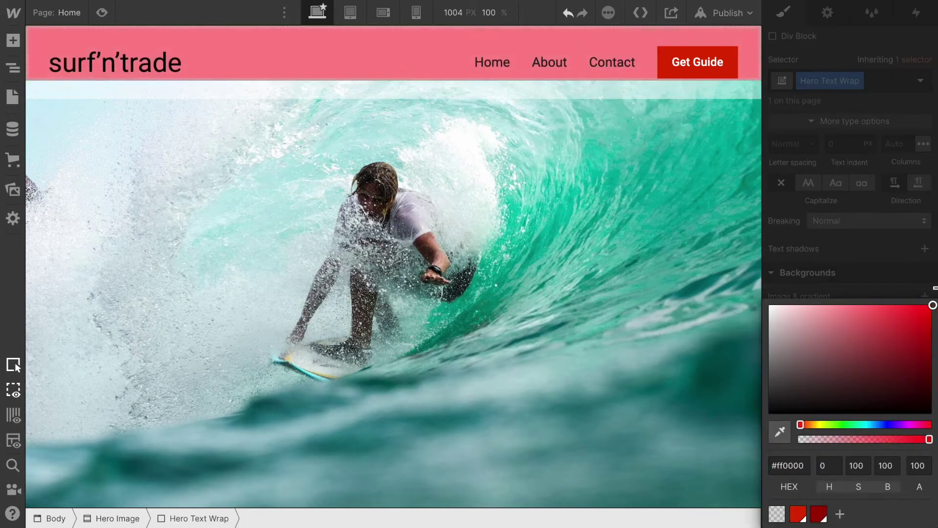
click(305, 193)
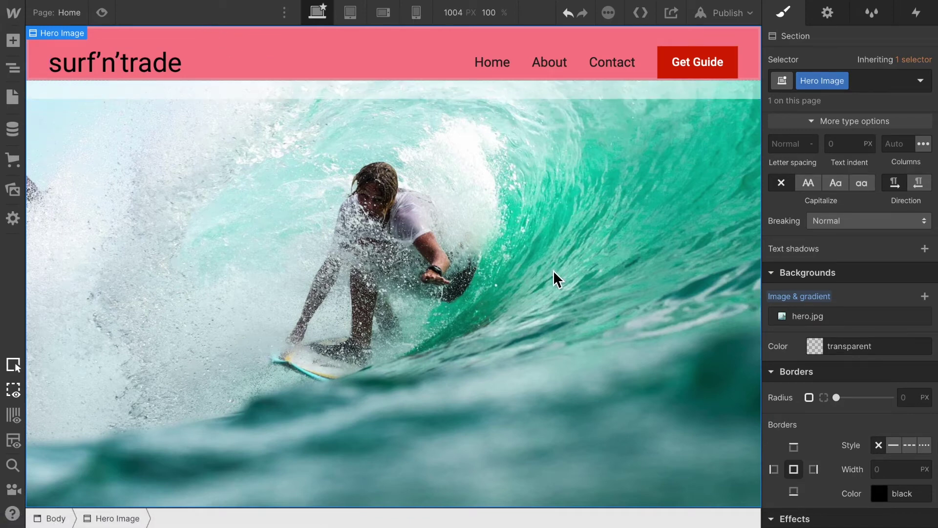
scroll(819, 172, up, 12)
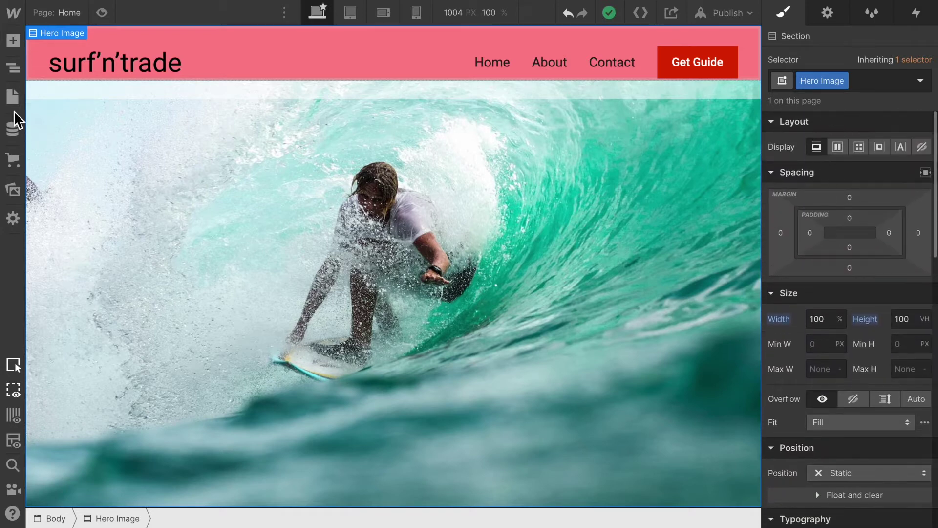
click(15, 72)
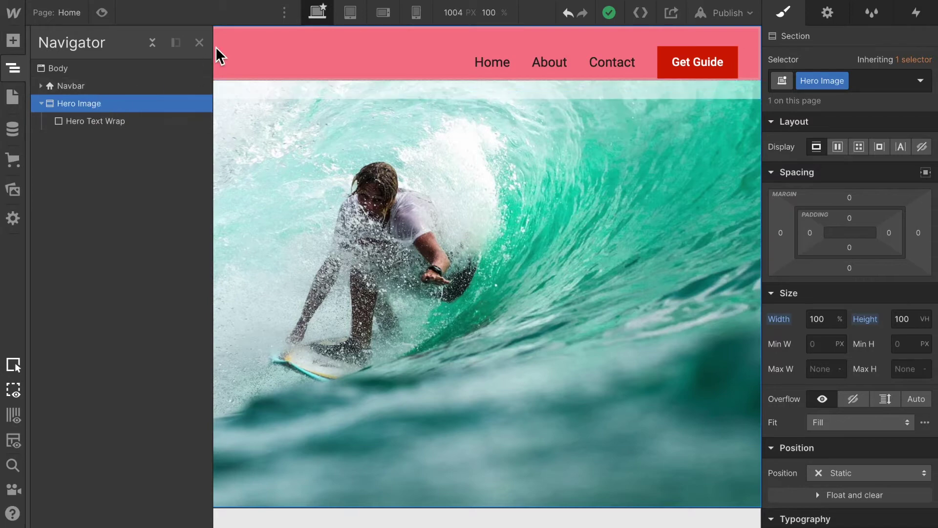
Make Hero Image a flex container with Align Center and Justify Center
click(200, 43)
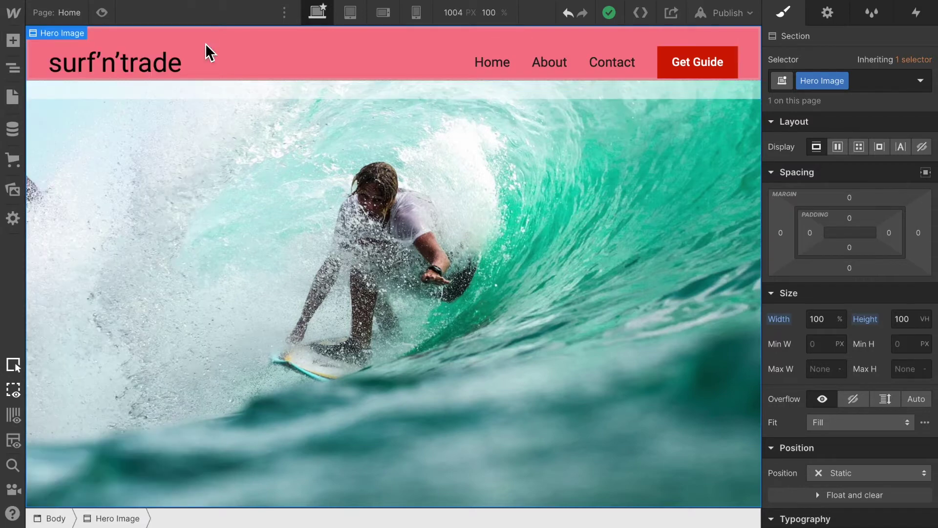
click(837, 147)
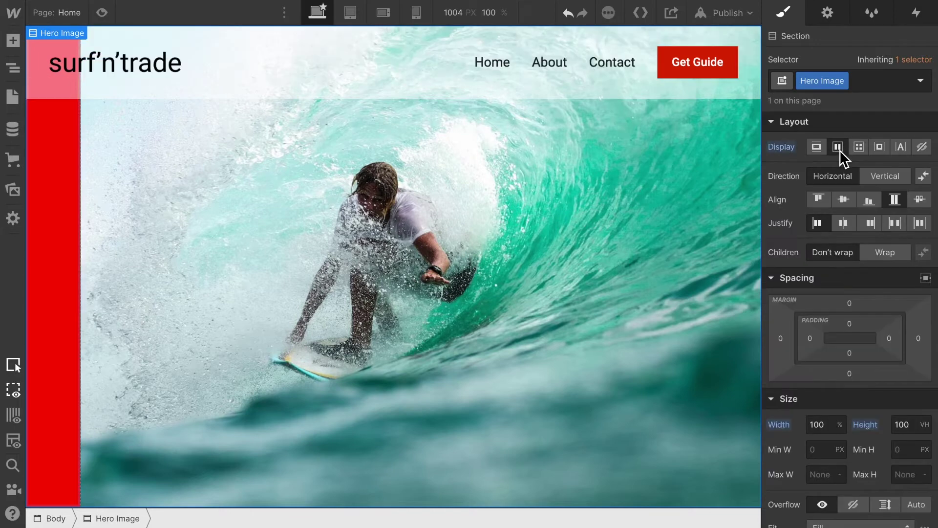
click(844, 200)
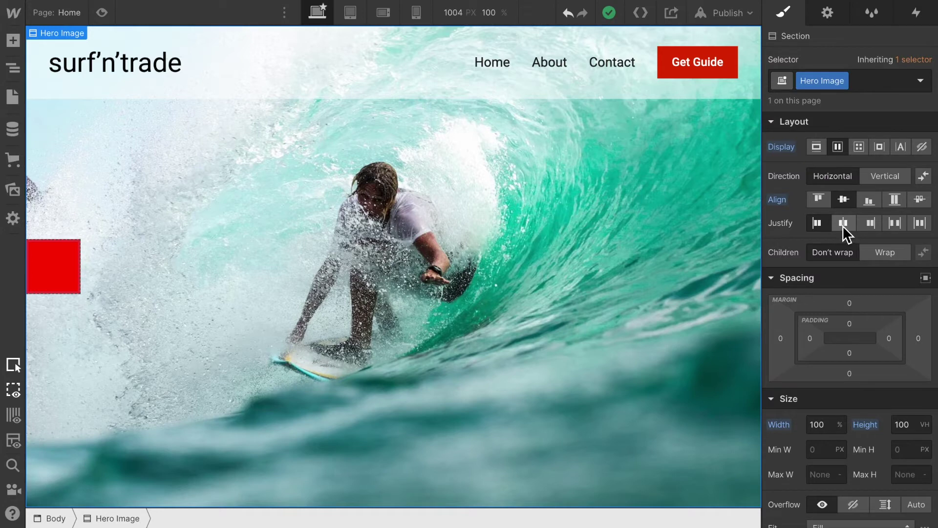
click(842, 224)
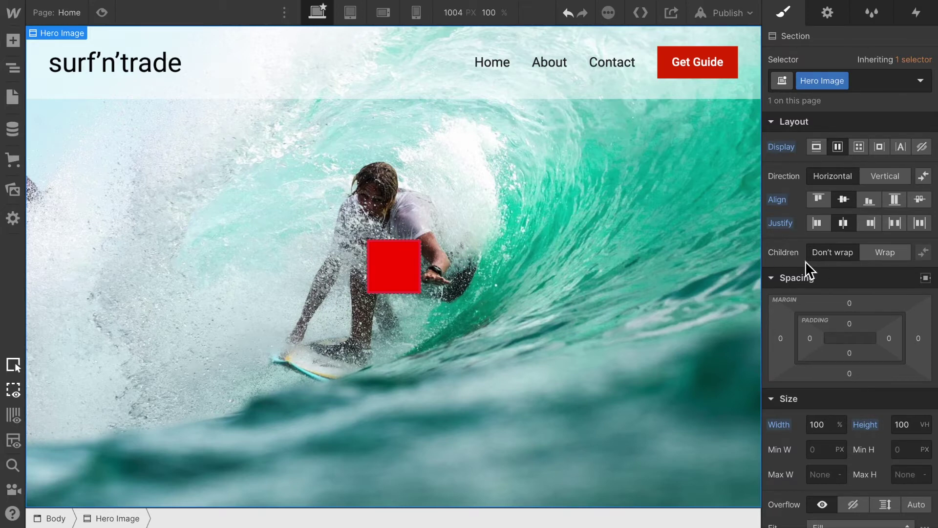
Reset the Hero Text Wrap background colour to transparent
click(391, 270)
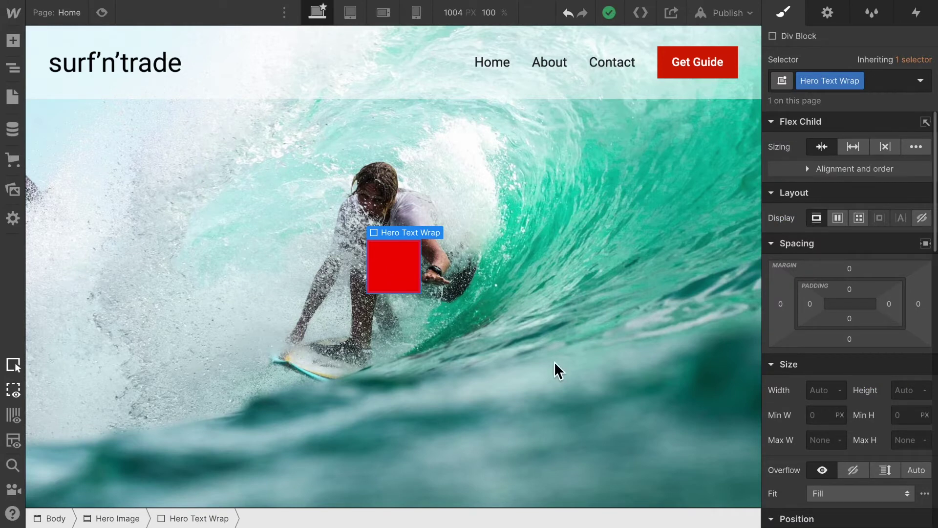
scroll(886, 397, down, 12)
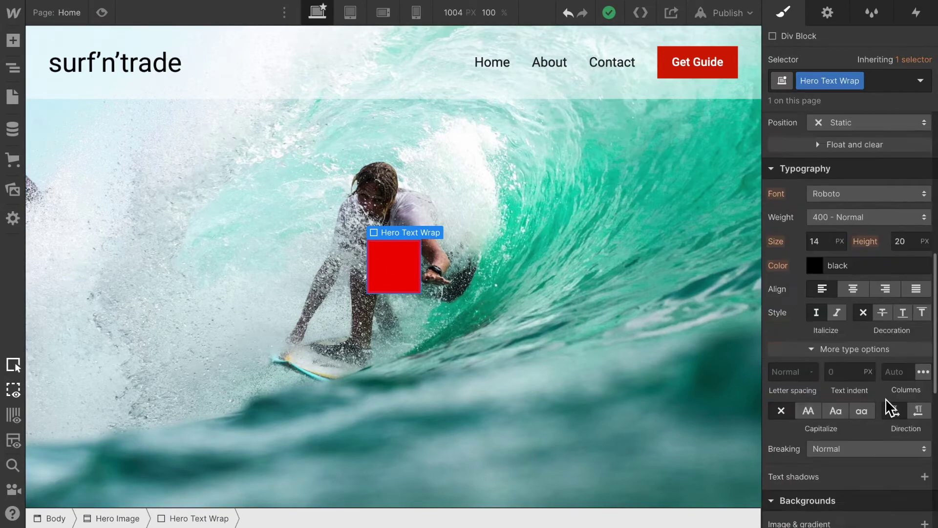
click(781, 405)
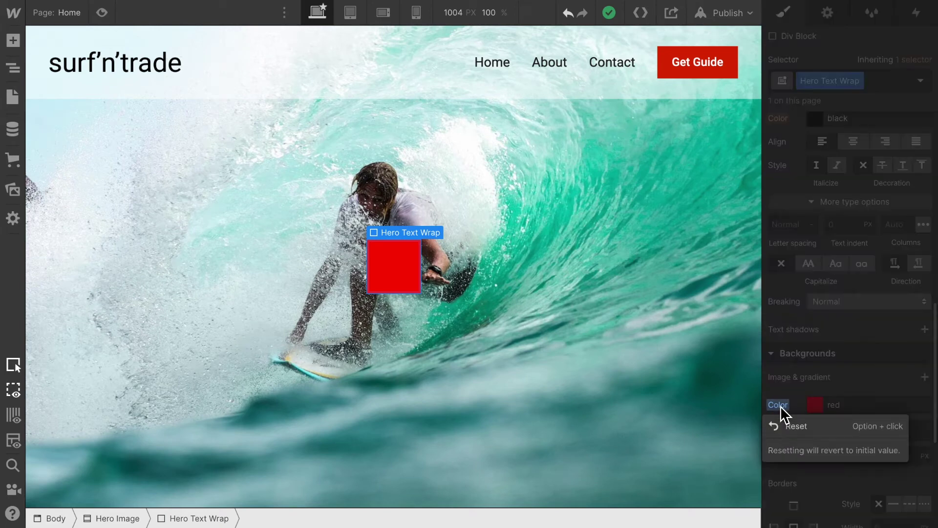
click(790, 426)
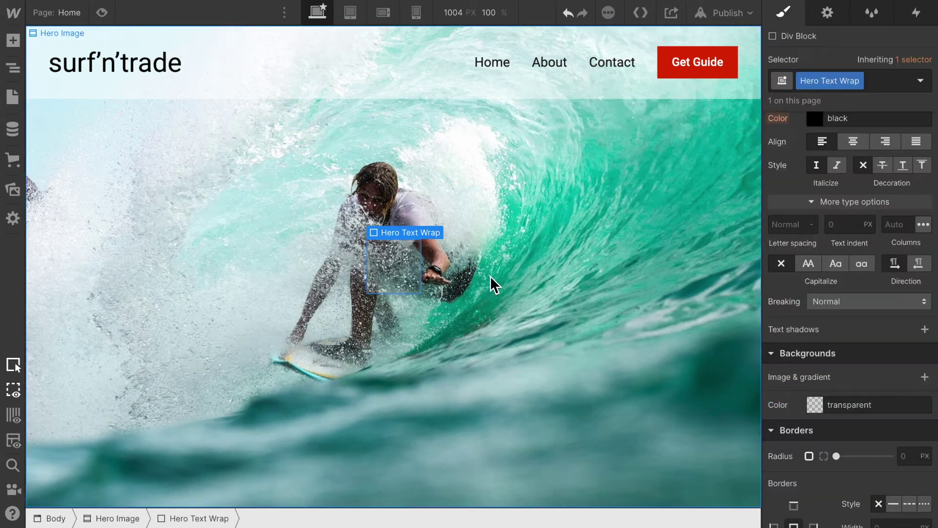
click(13, 40)
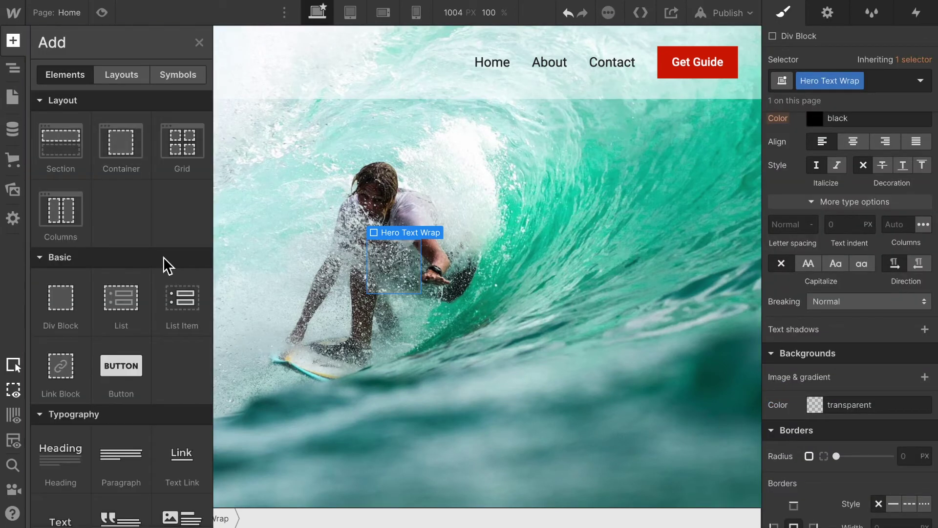
Place an H1 Heading and, beneath it, a placeholder Text Block inside Hero Text Wrap
scroll(98, 398, down, 1)
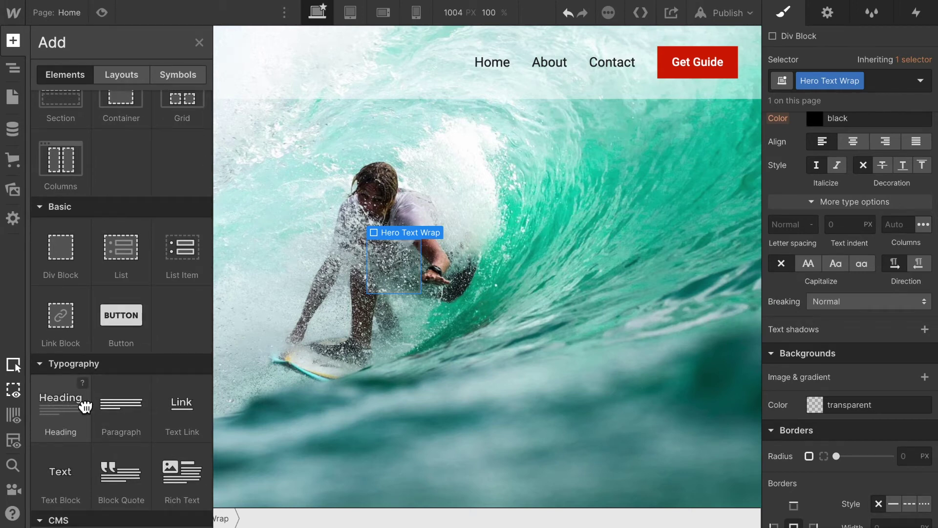
drag(85, 406, 403, 274)
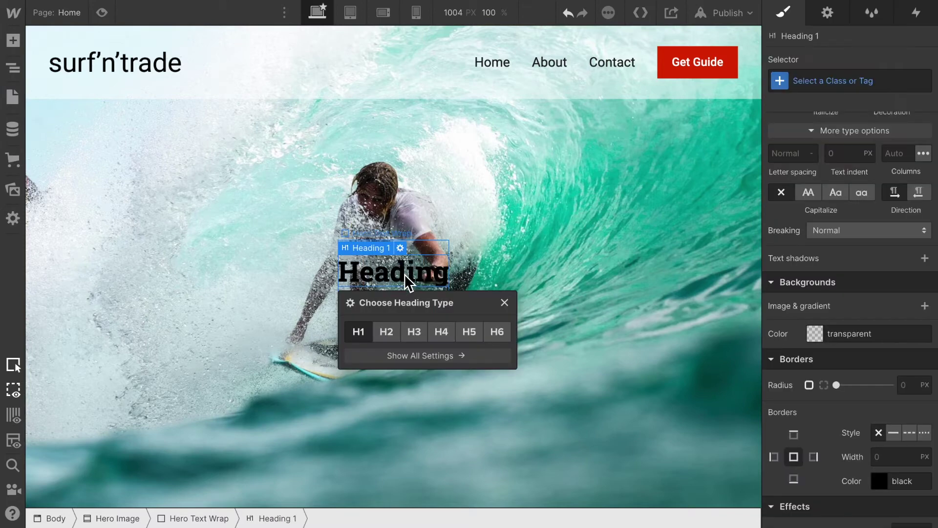
click(14, 97)
click(17, 72)
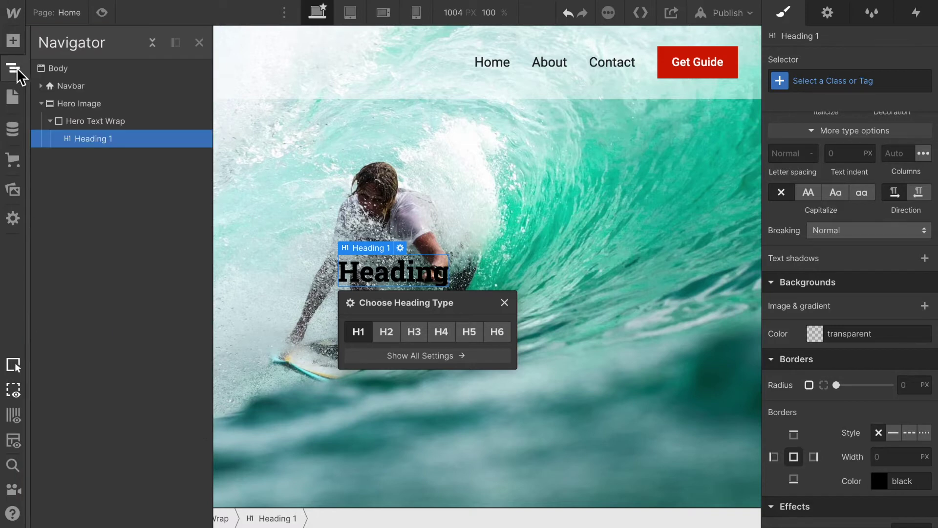
click(13, 40)
scroll(112, 445, down, 2)
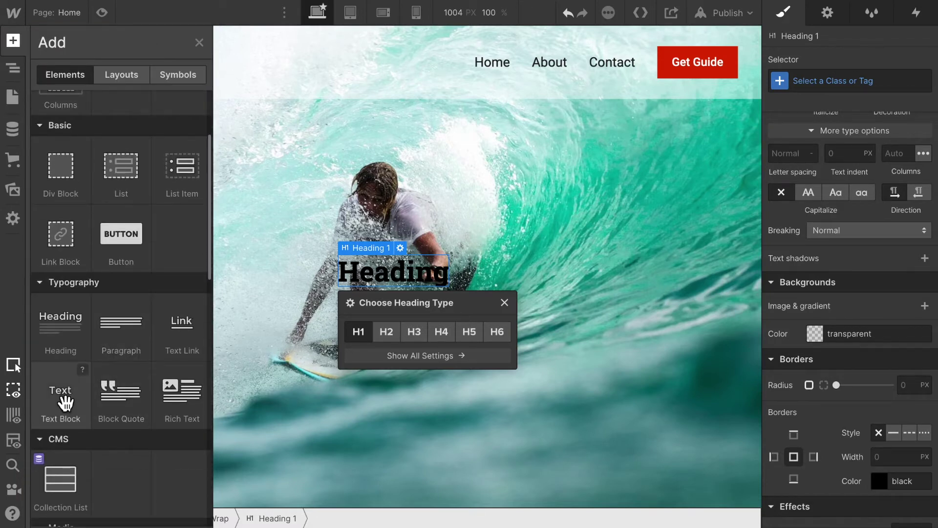
drag(65, 404, 391, 285)
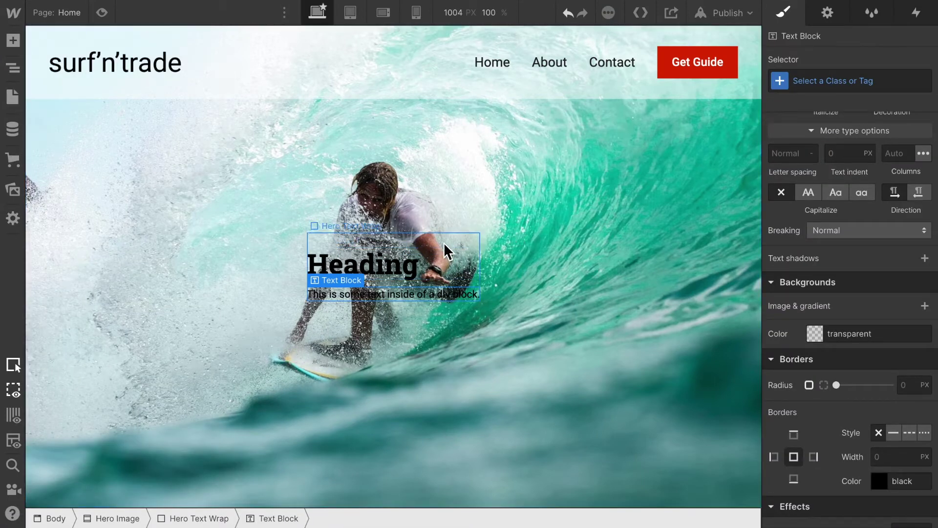
click(438, 239)
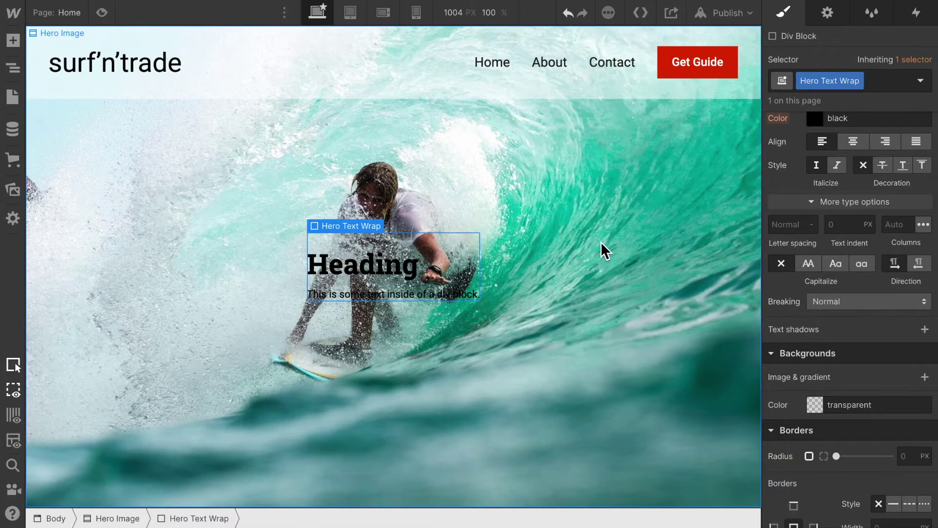
Set the Hero Text Wrap background colour to white #ffffff
scroll(854, 382, down, 1)
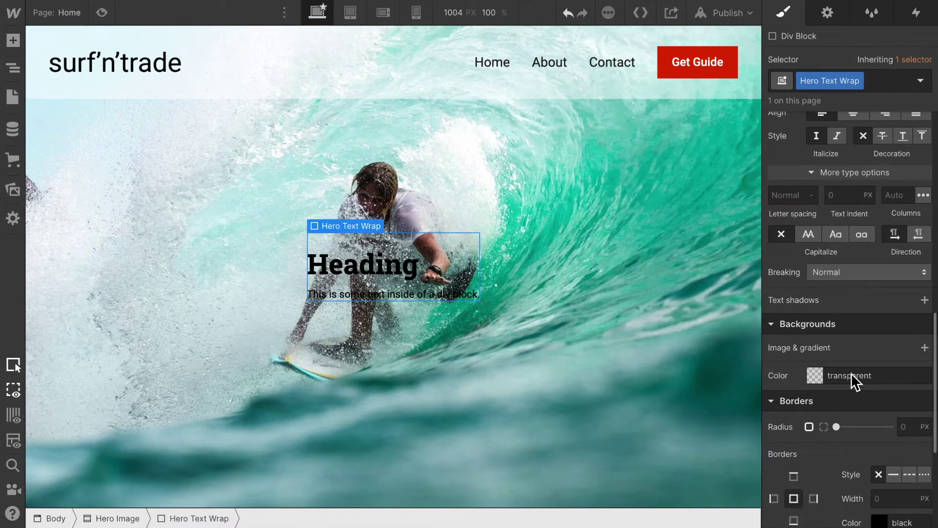
click(812, 379)
drag(776, 314, 756, 289)
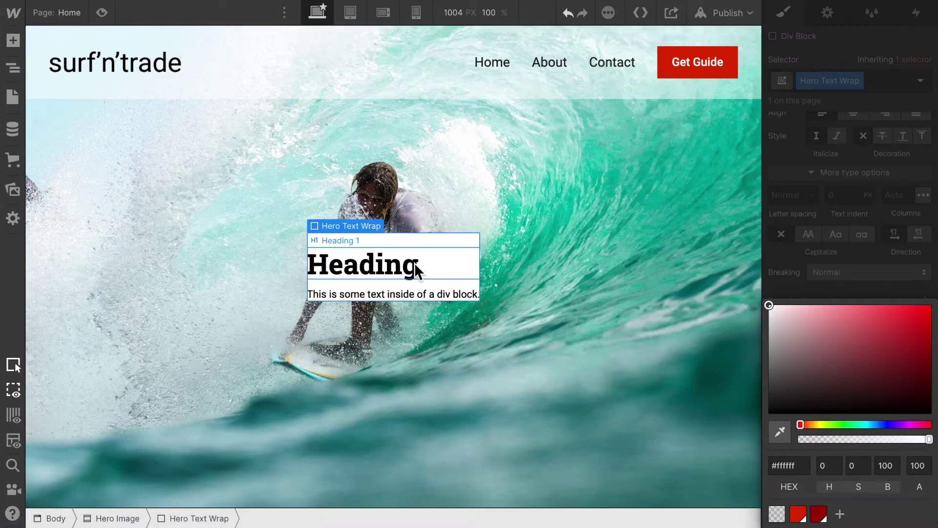
key(Escape)
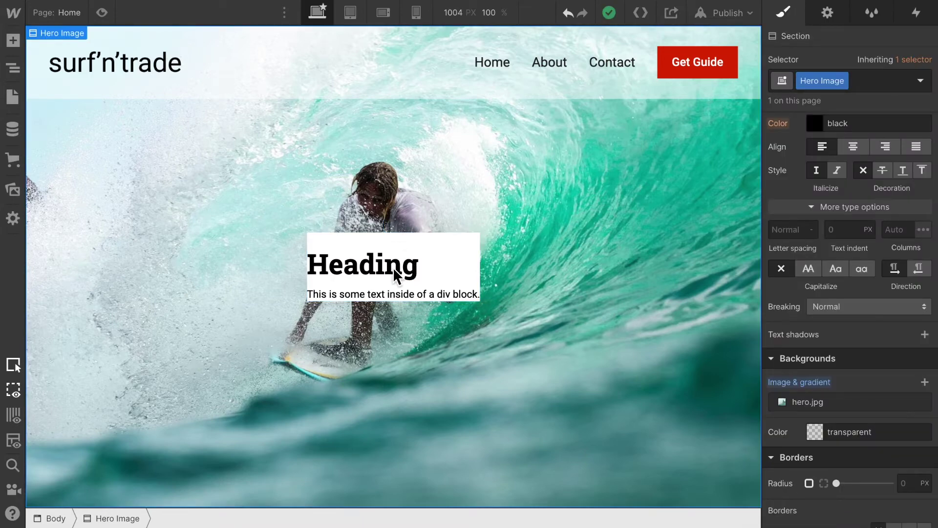
click(374, 267)
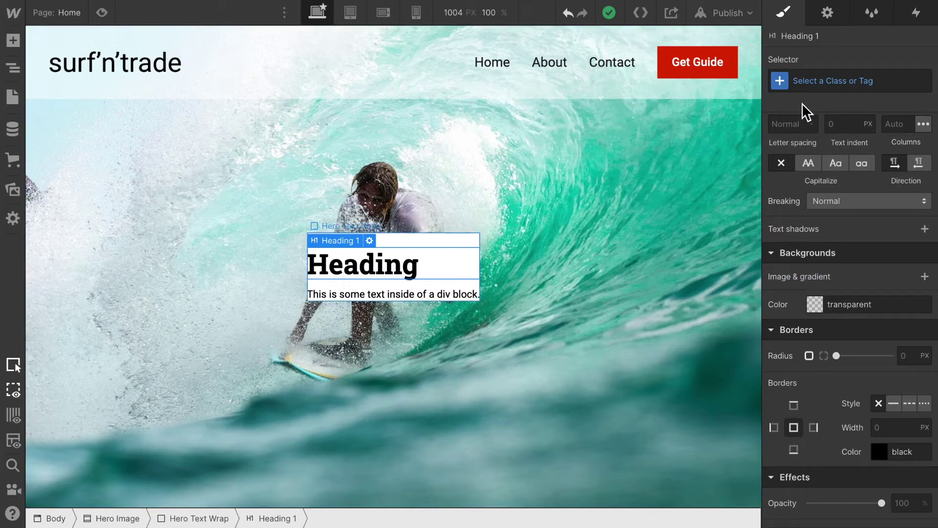
Create and apply the class 'Hero Heading' to the H1
click(819, 84)
text(Hero )
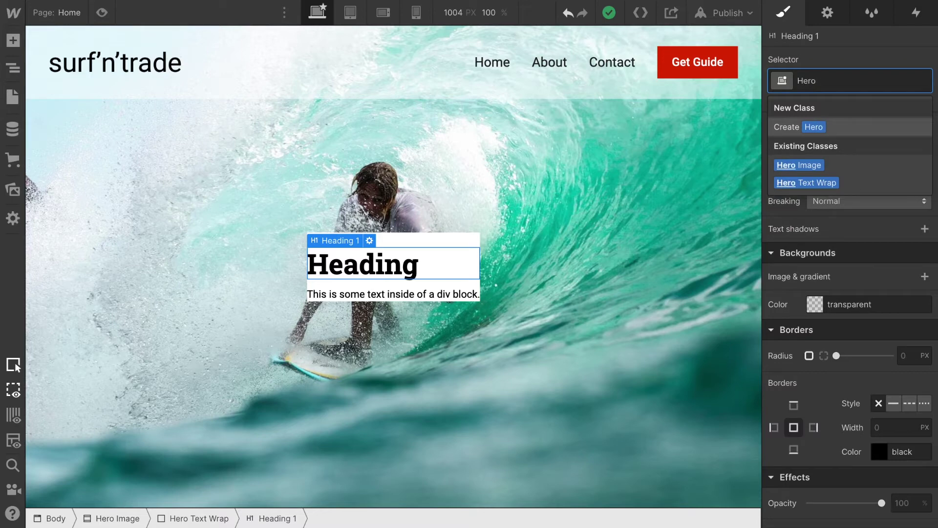
text(Heading)
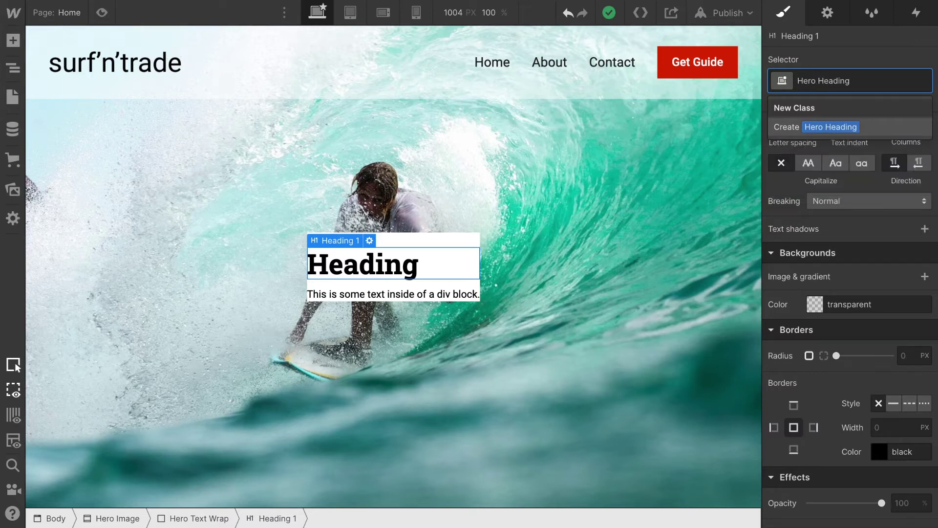
key(Return)
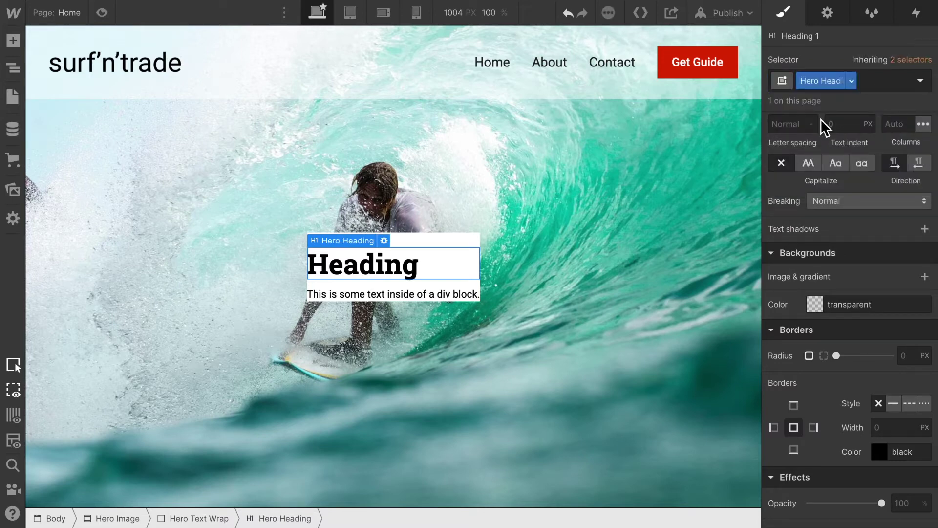
Set the Hero Heading font size to 100 px and line height to 110 px
scroll(833, 298, up, 6)
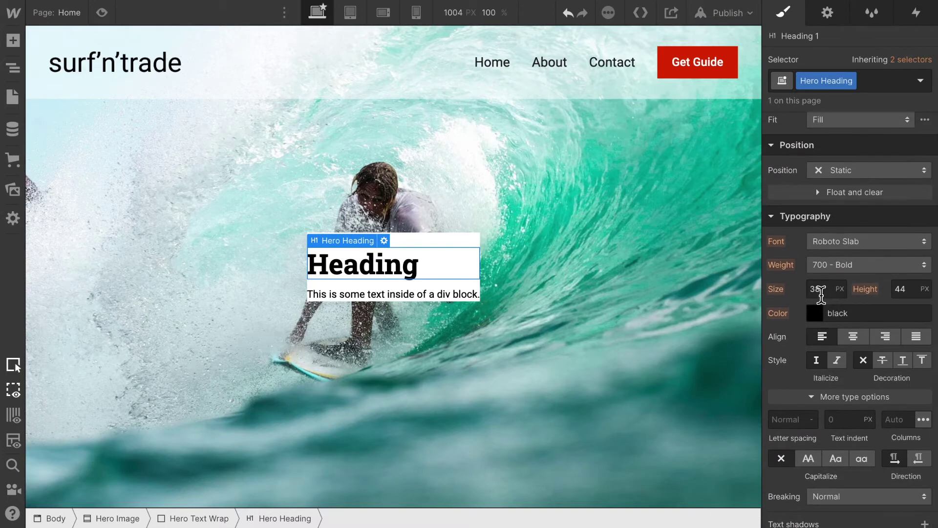
click(821, 292)
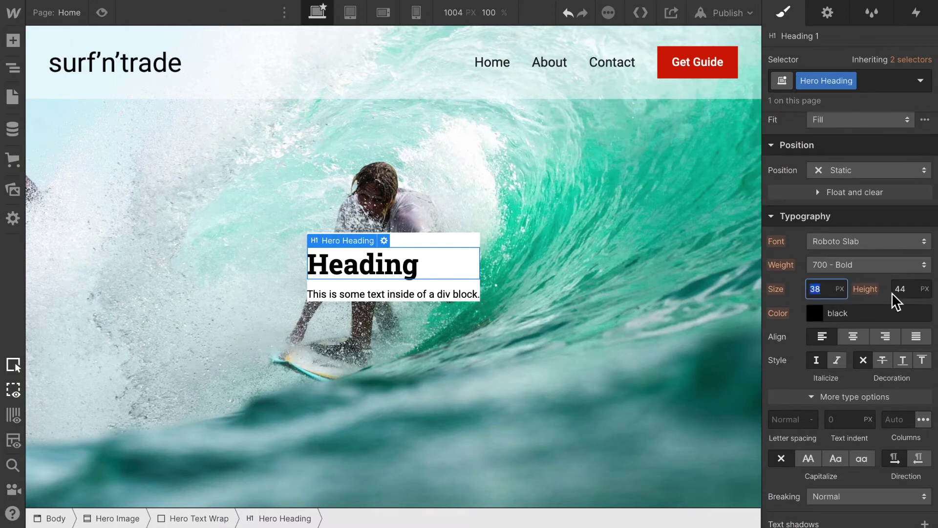
text(100)
key(Return)
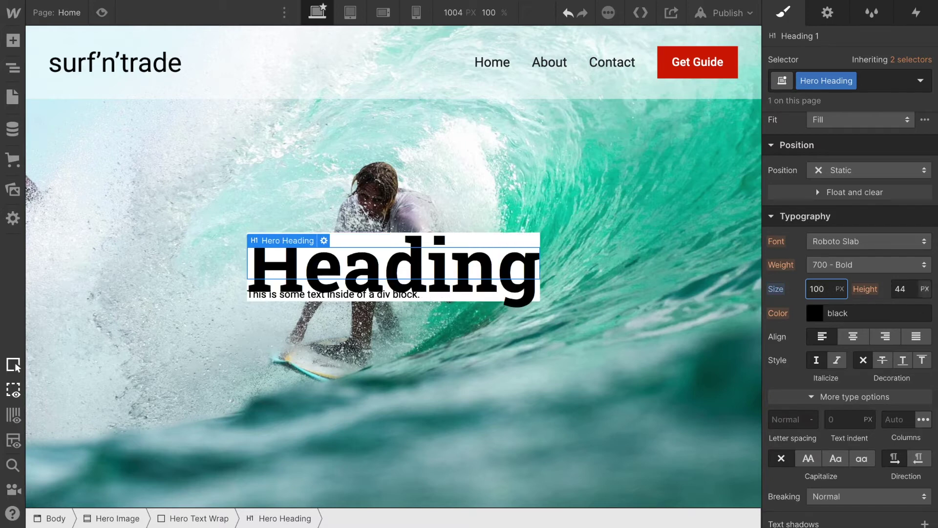
click(900, 289)
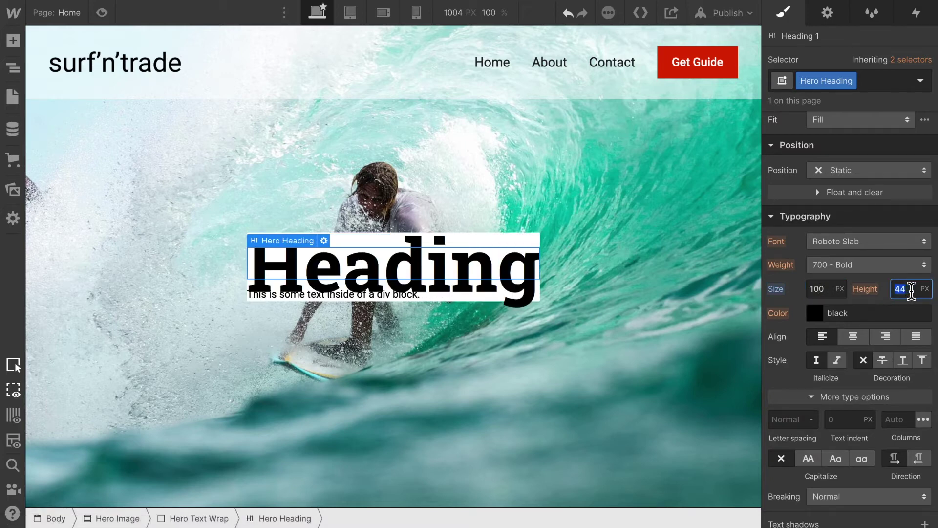
text(110)
double_click(416, 274)
Replace the heading text 'Heading' with 'Livin' the dream'
double_click(414, 277)
click(414, 277)
double_click(413, 277)
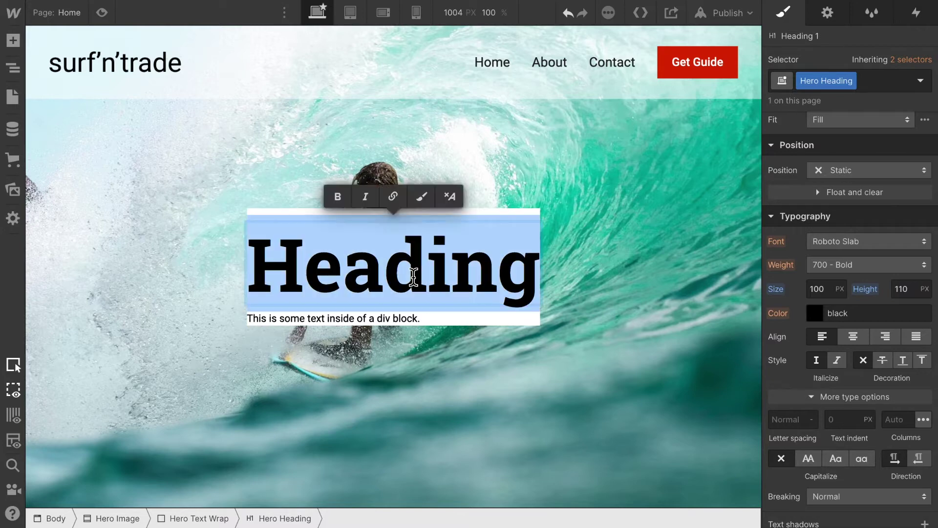
text(Lin)
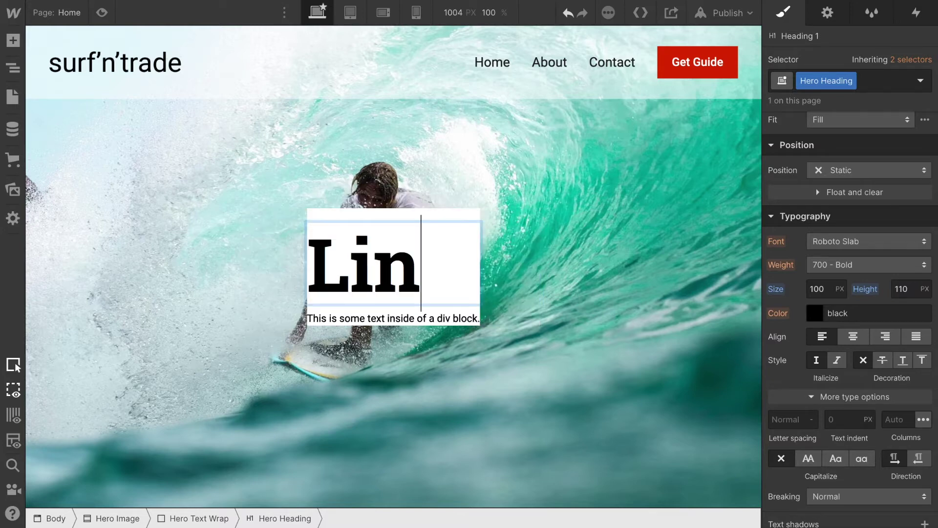
key(BackSpace)
text(vin' )
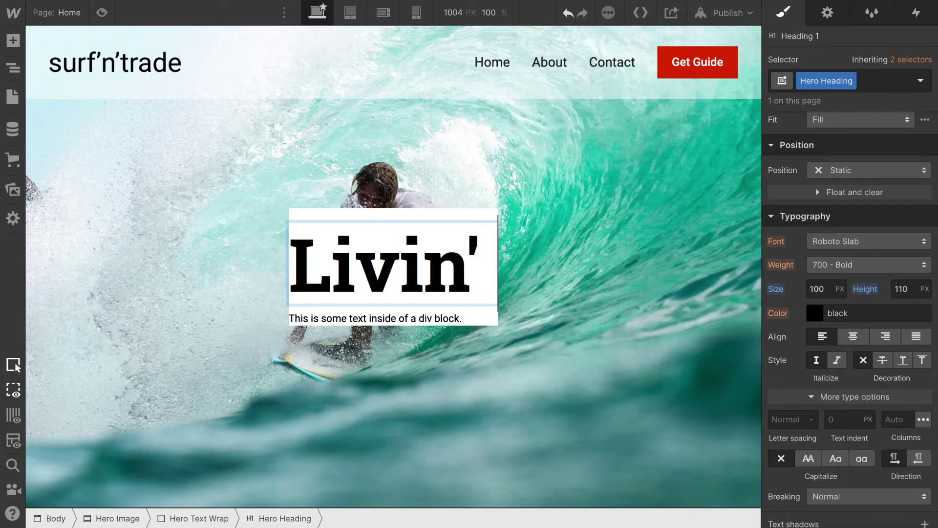
text(the dream)
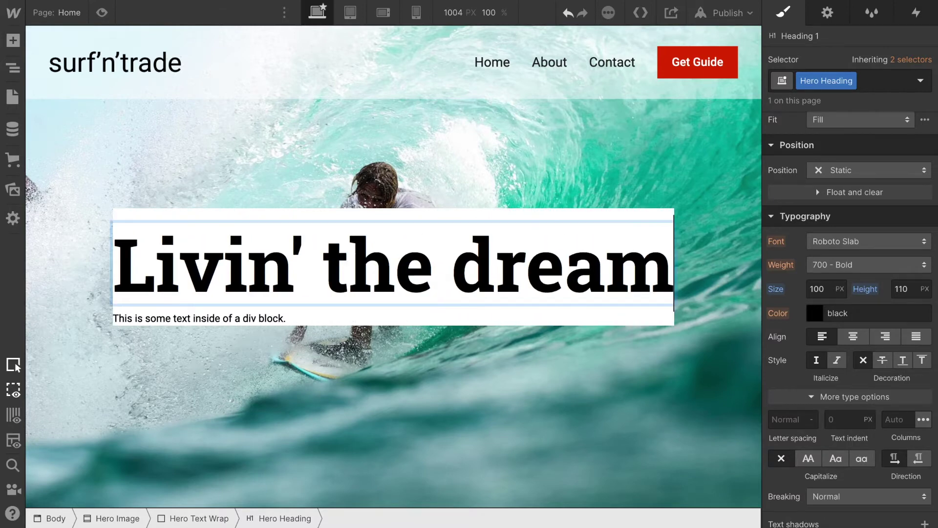
key(BackSpace)
text(m)
click(611, 318)
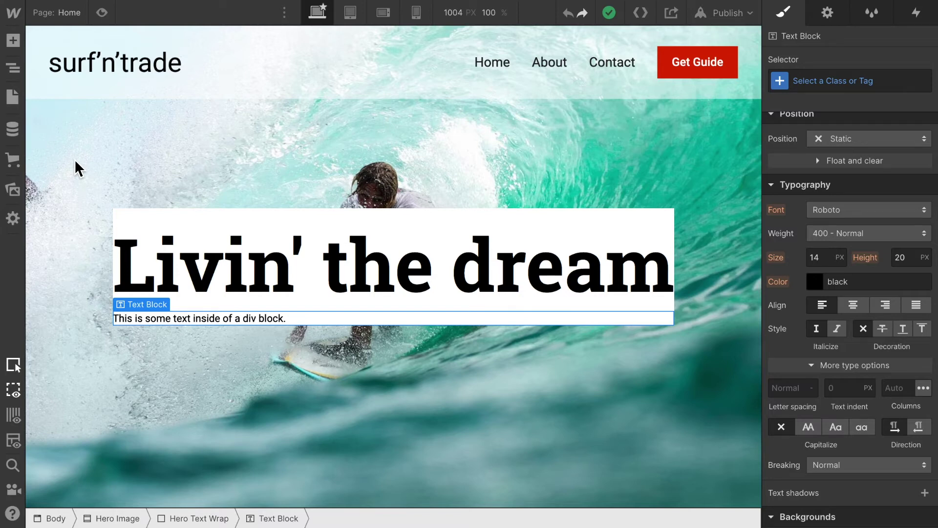
Create and apply the class 'Subheading Hero' to the text block
click(811, 86)
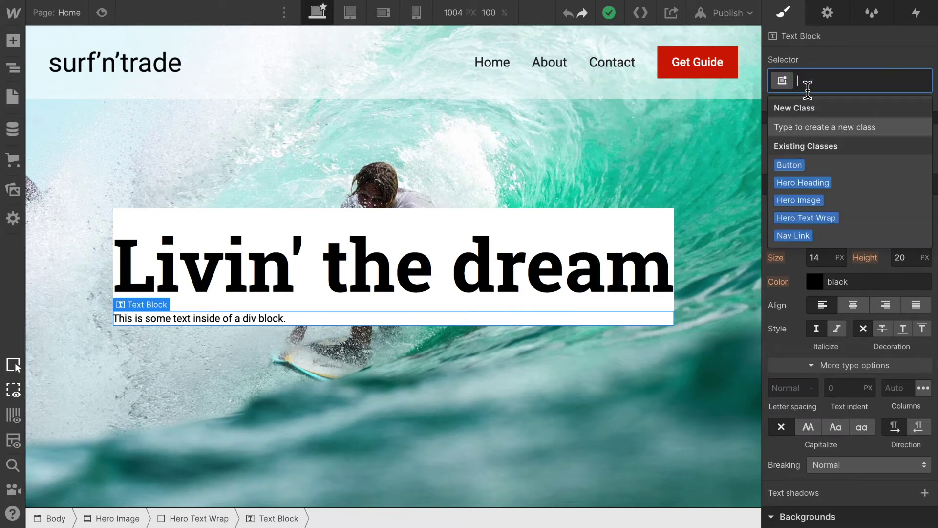
text(Subheadi)
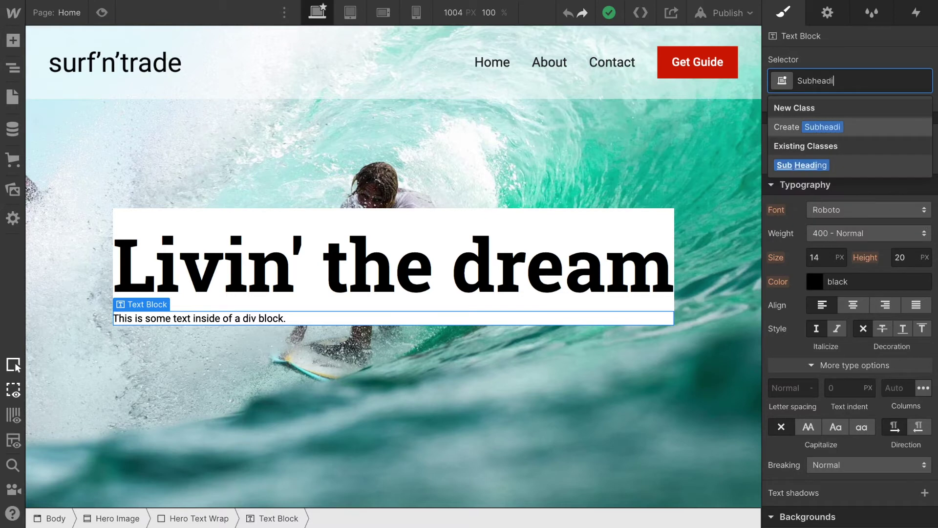
text(ng Hero)
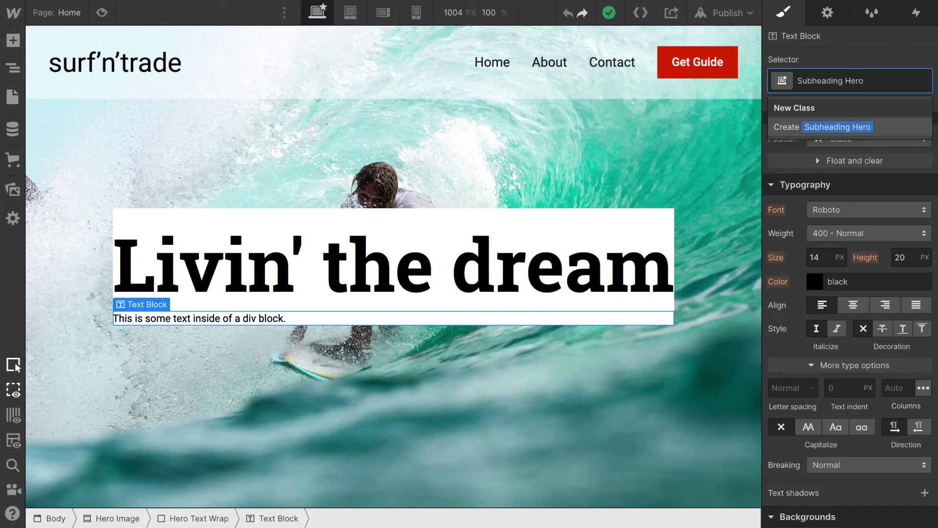
key(Return)
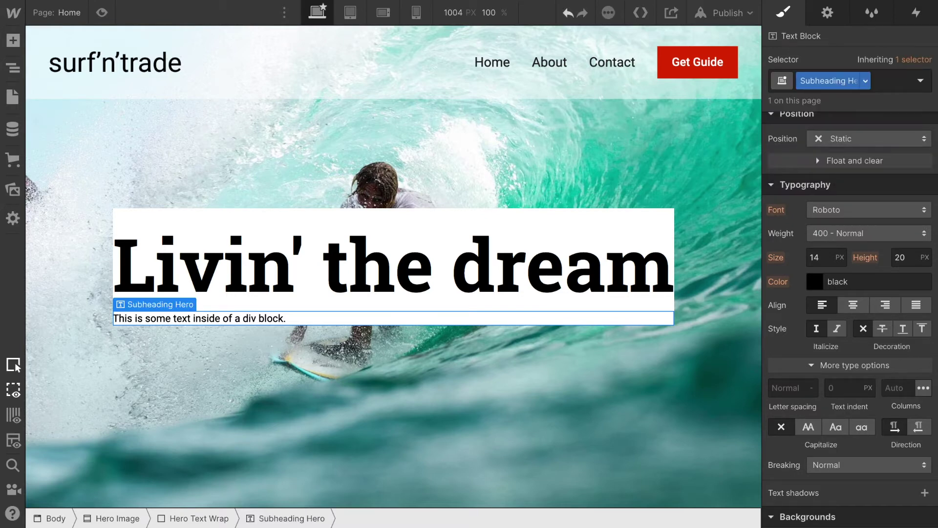
Style Subheading Hero as Roboto Slab, weight 200 Extra Light, 44 px size, 52 px line height
click(841, 214)
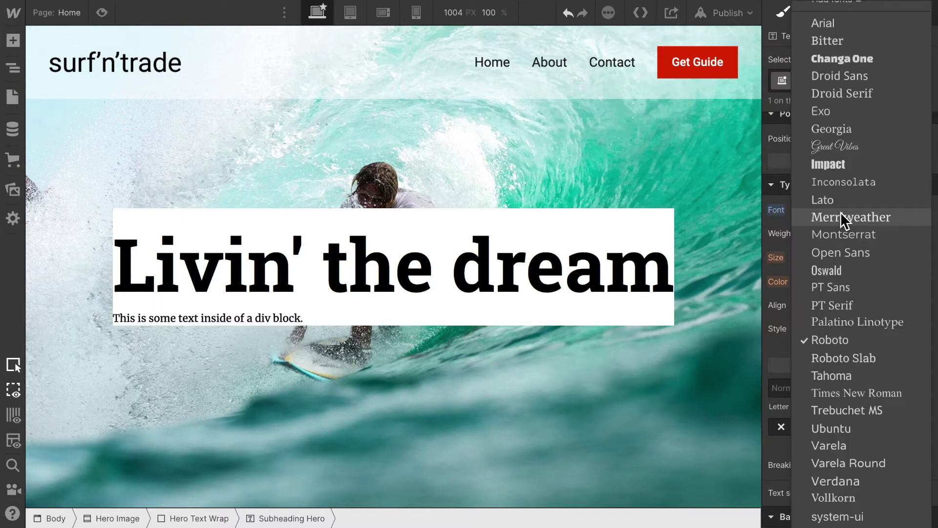
click(848, 359)
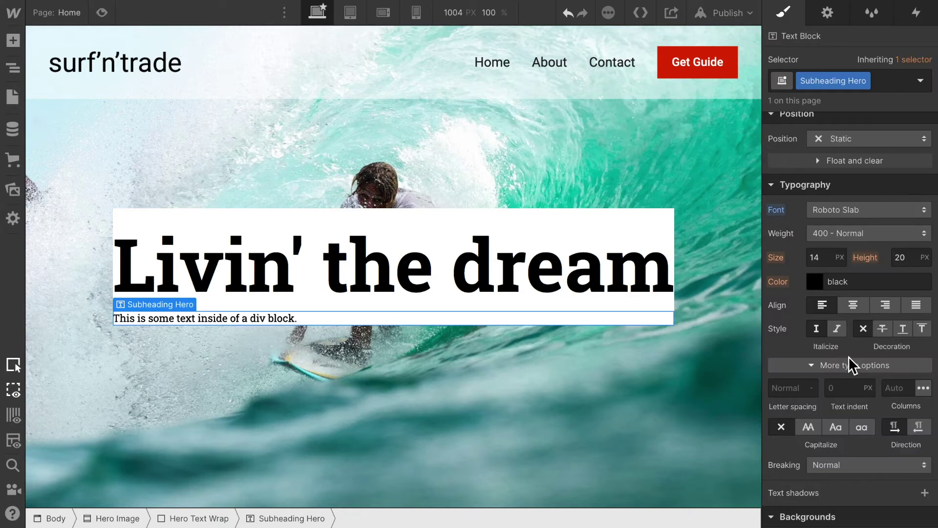
click(838, 235)
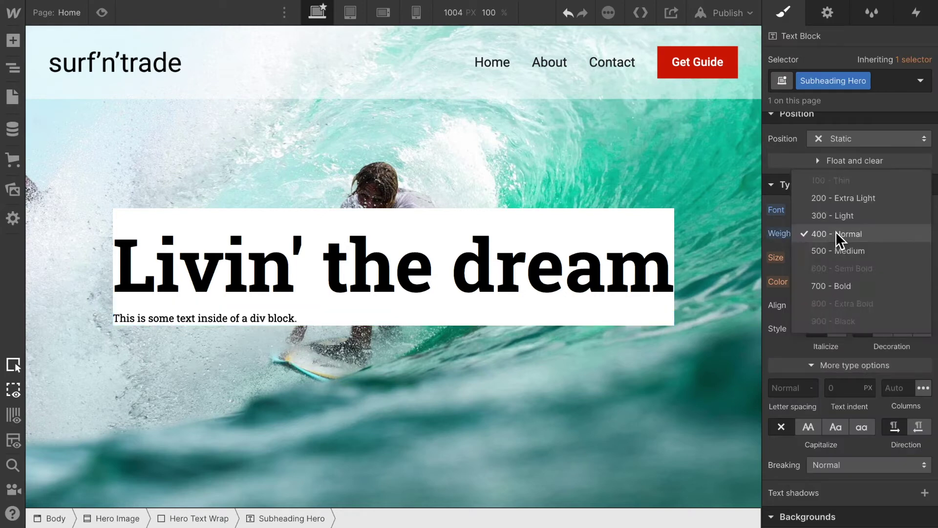
click(842, 197)
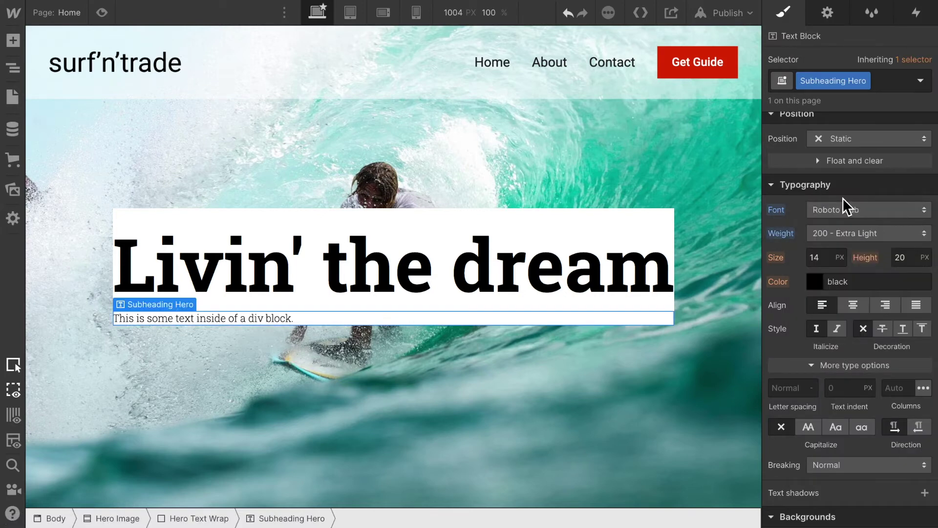
click(840, 260)
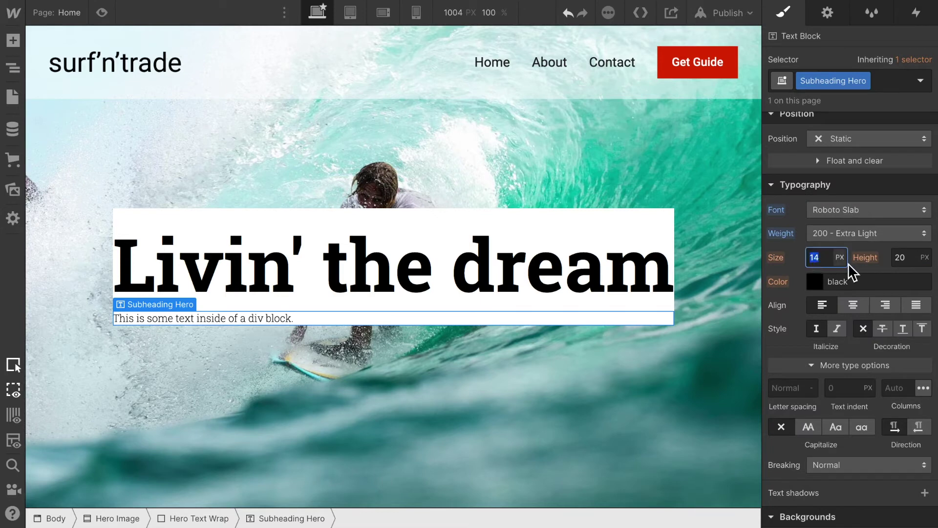
text(44)
key(Return)
click(901, 257)
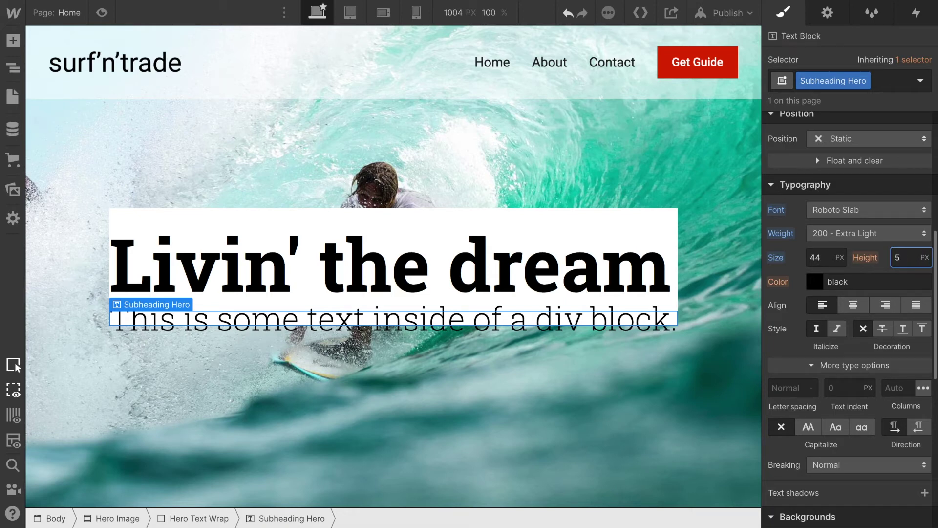
key(Return)
Replace the subheading with 'Learn how I travel the world to surf - financed by clever stock trades' and preview it
double_click(367, 319)
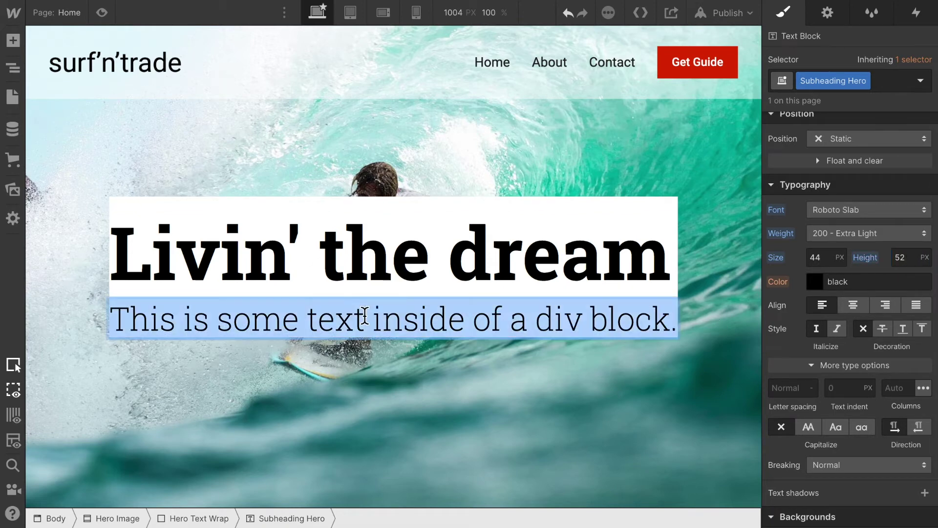
text(Learn how I travel the world to surf - financed by clever stock trades)
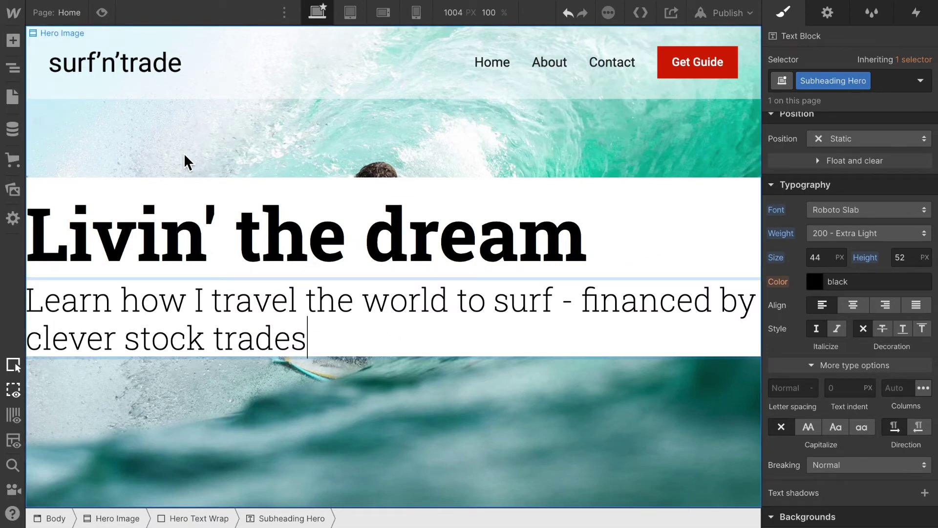
click(102, 12)
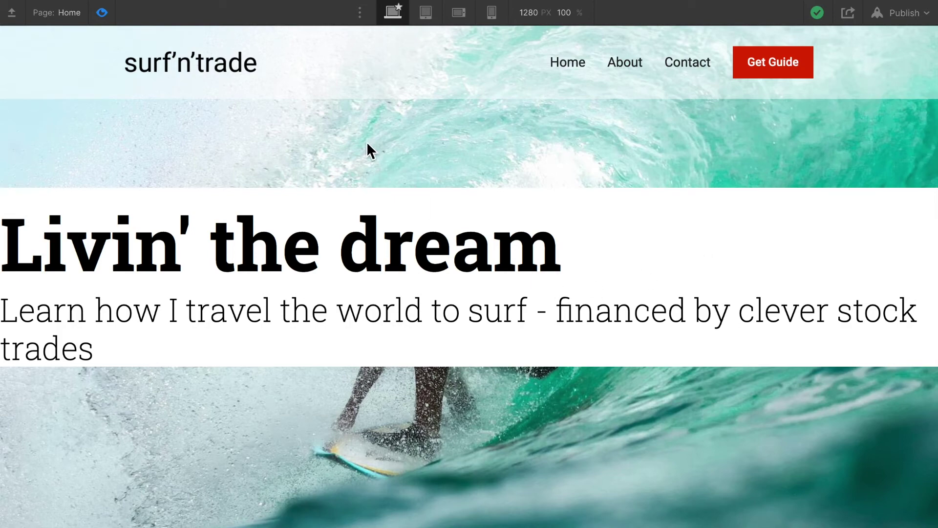
click(103, 14)
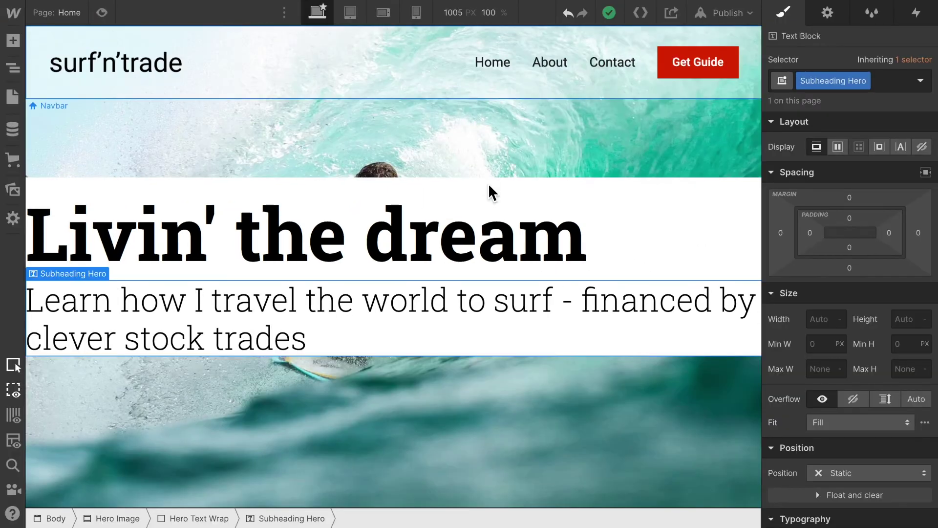
Give the Hero Text Wrap 45% right padding so the text wraps into the left half
click(713, 188)
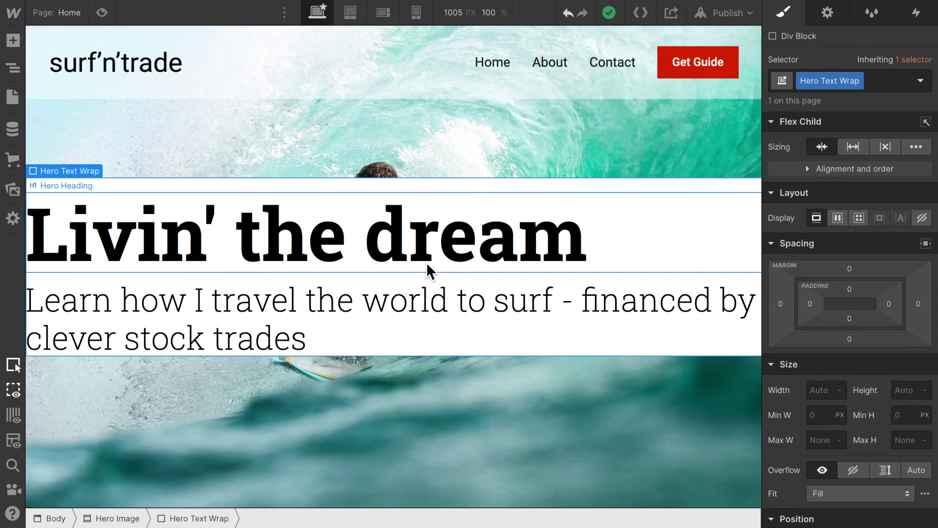
click(893, 305)
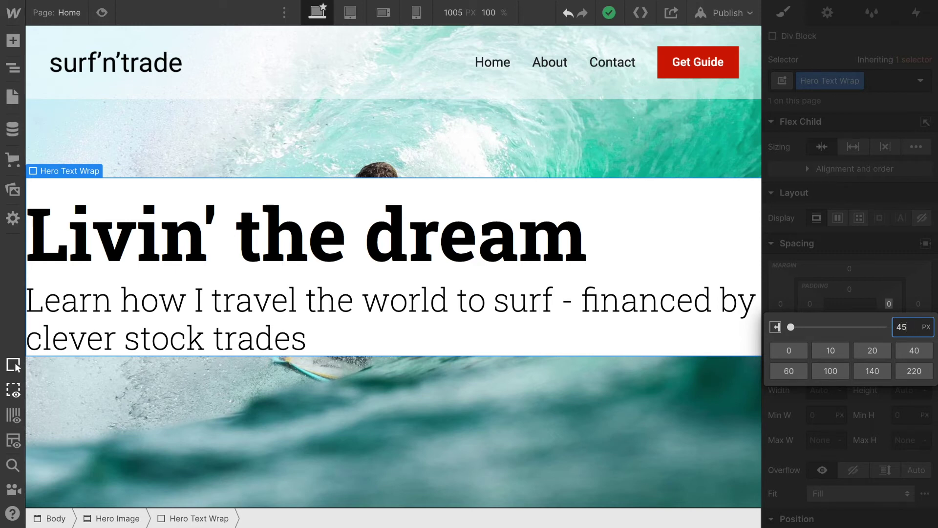
key(Return)
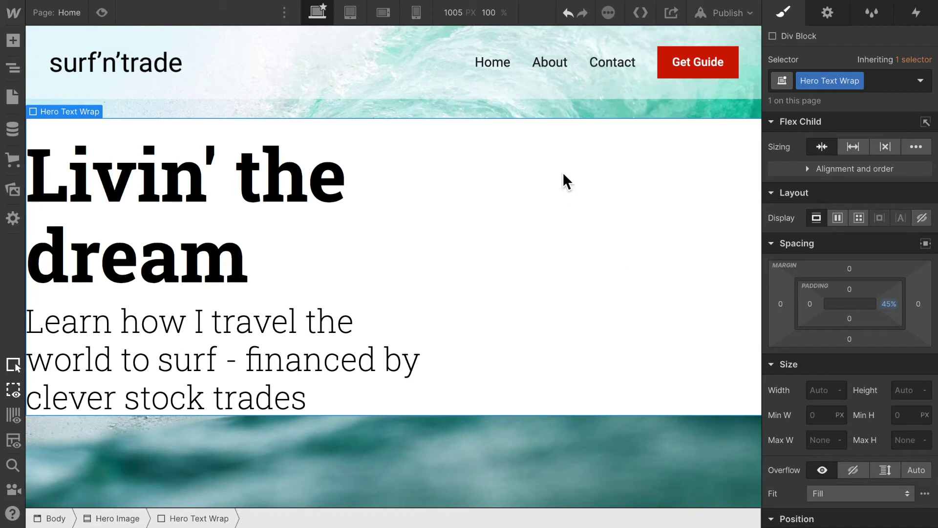
scroll(868, 382, down, 6)
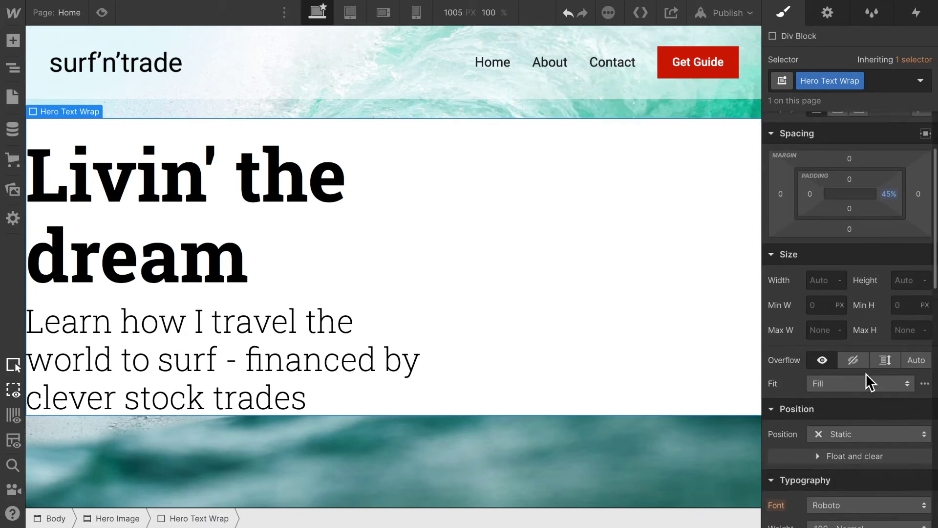
Reset the Hero Text Wrap's background colour to transparent and preview the text over the surf photo
scroll(868, 382, down, 1)
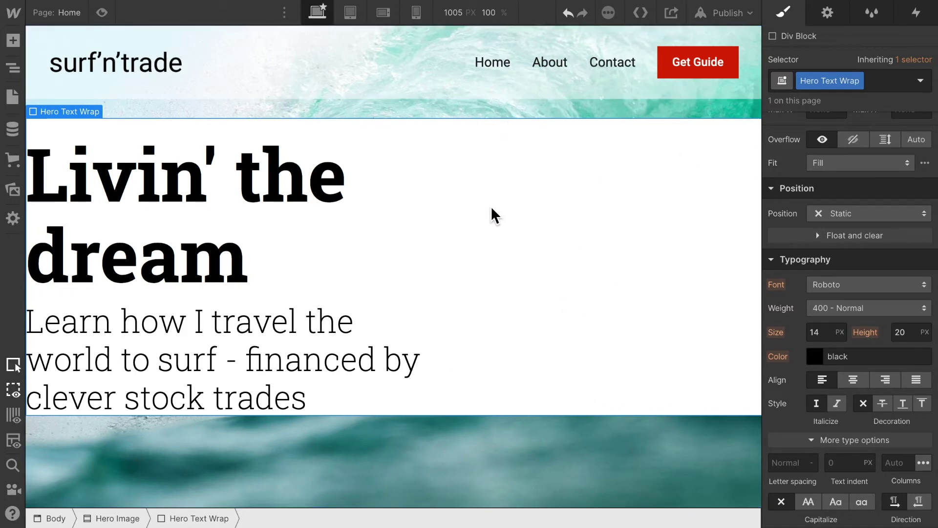
scroll(863, 373, down, 5)
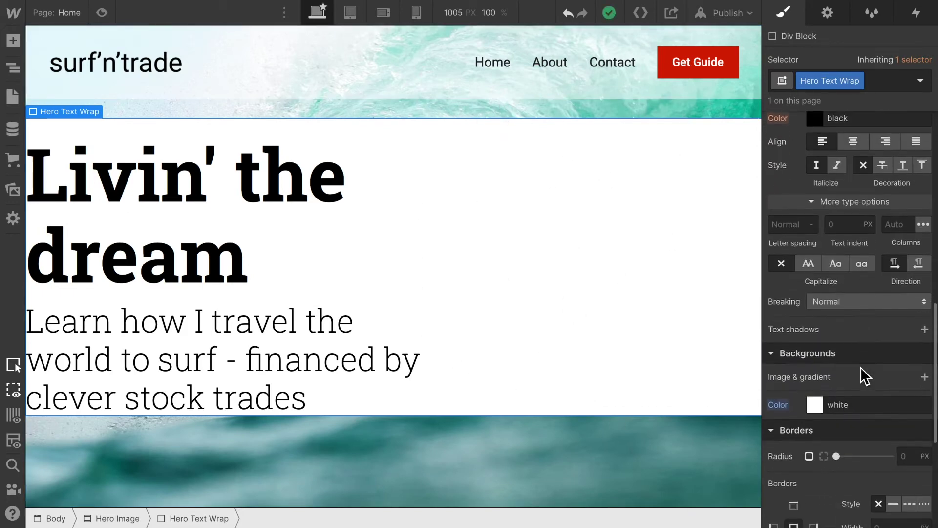
click(777, 384)
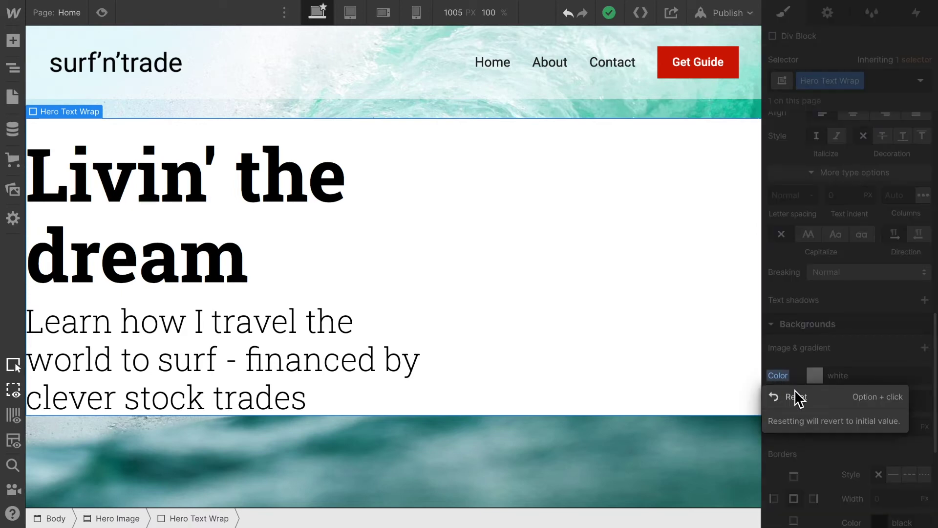
click(803, 398)
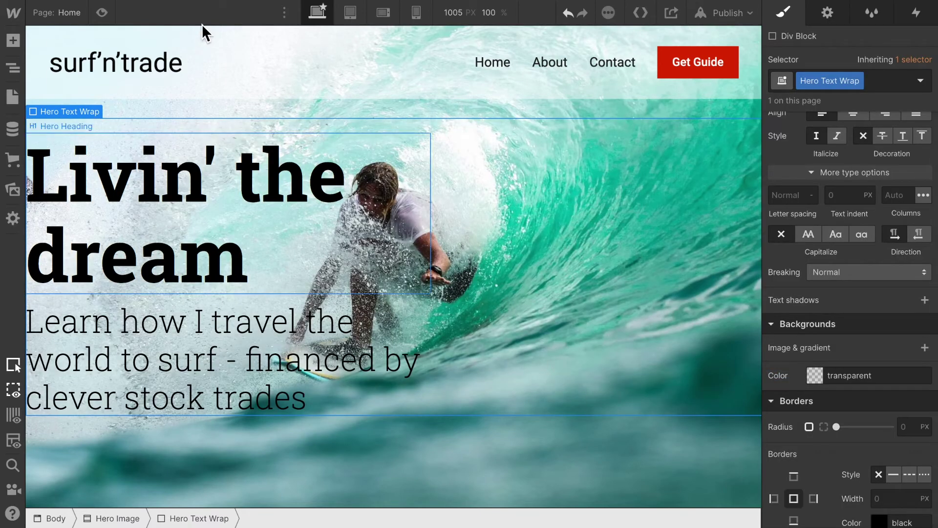
click(101, 12)
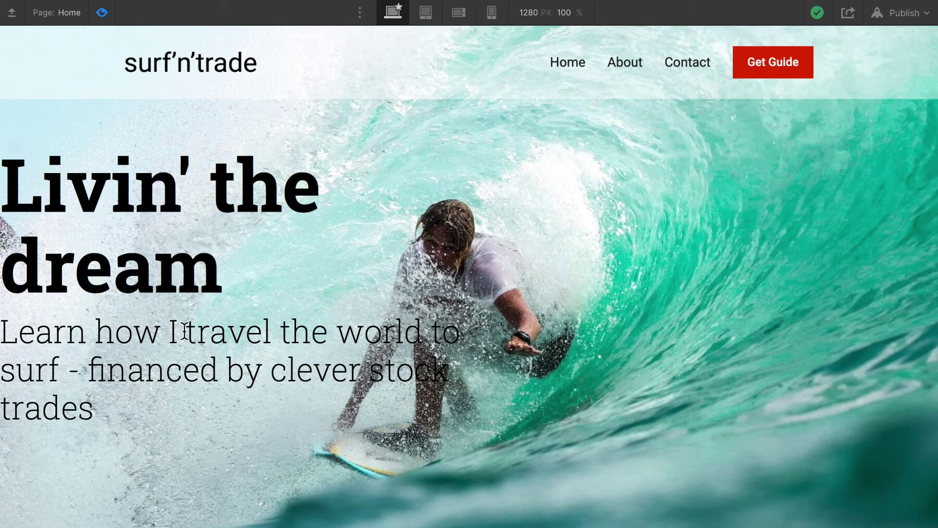
Exit the preview back to the designer and scroll down the Style panel
click(104, 15)
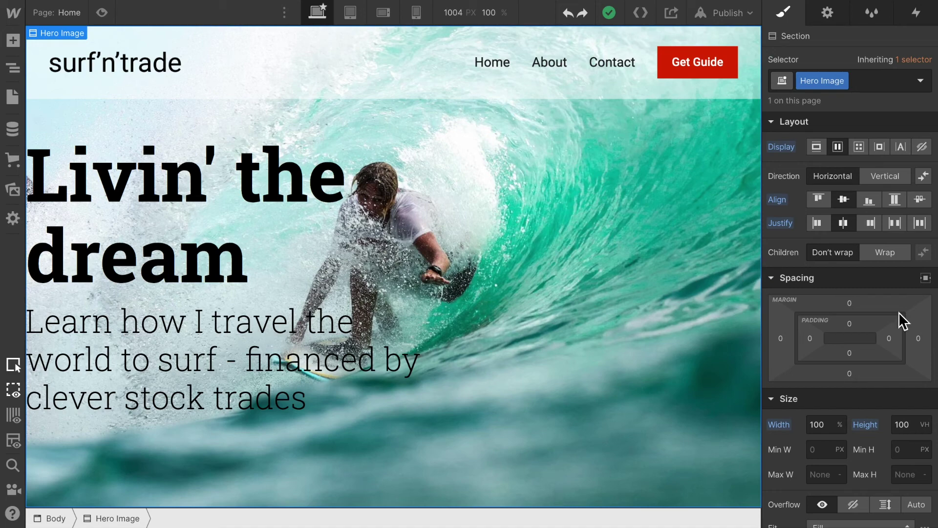
scroll(900, 318, down, 10)
Swap the hero background to hero cropped.jpg anchored left-centre, then preview it
scroll(869, 277, down, 4)
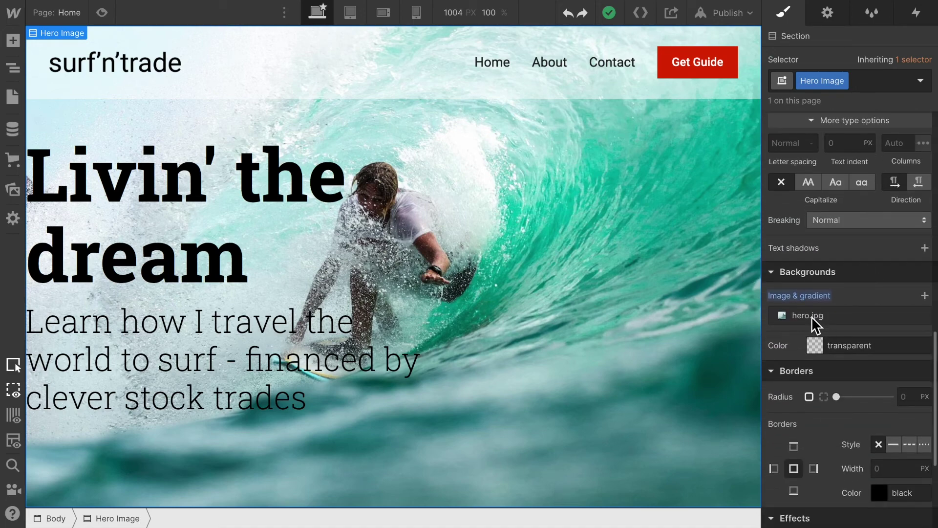
click(782, 320)
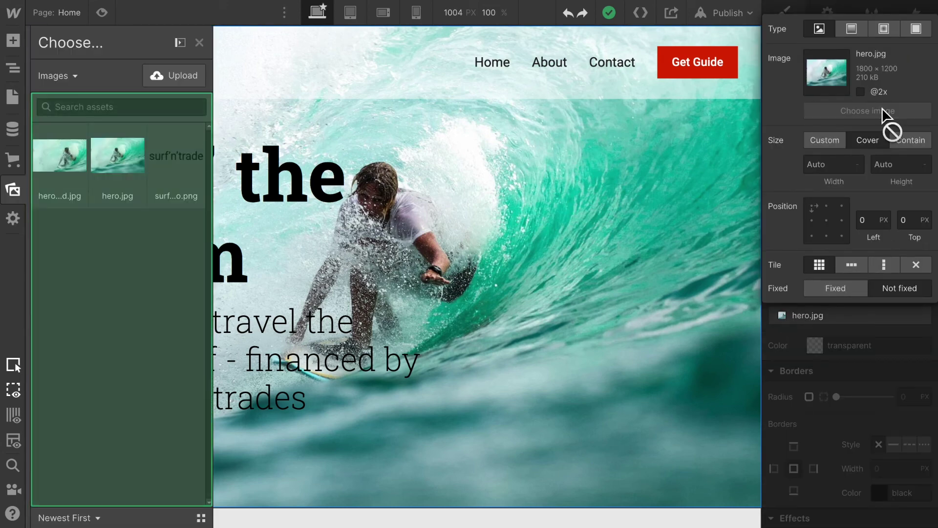
click(68, 155)
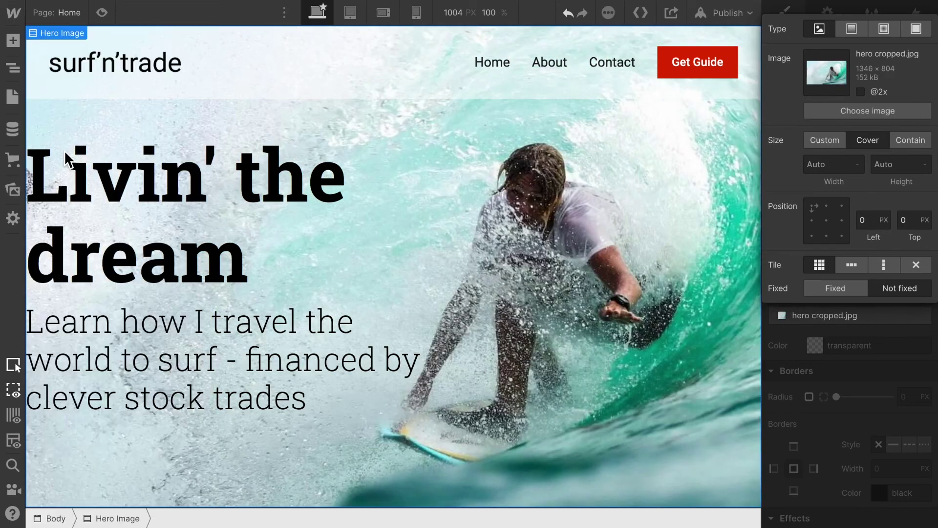
click(827, 221)
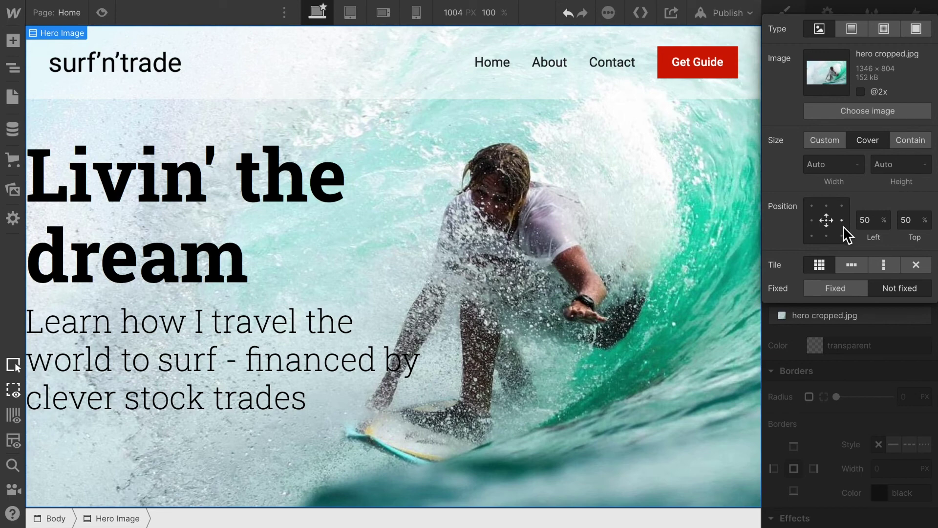
click(813, 221)
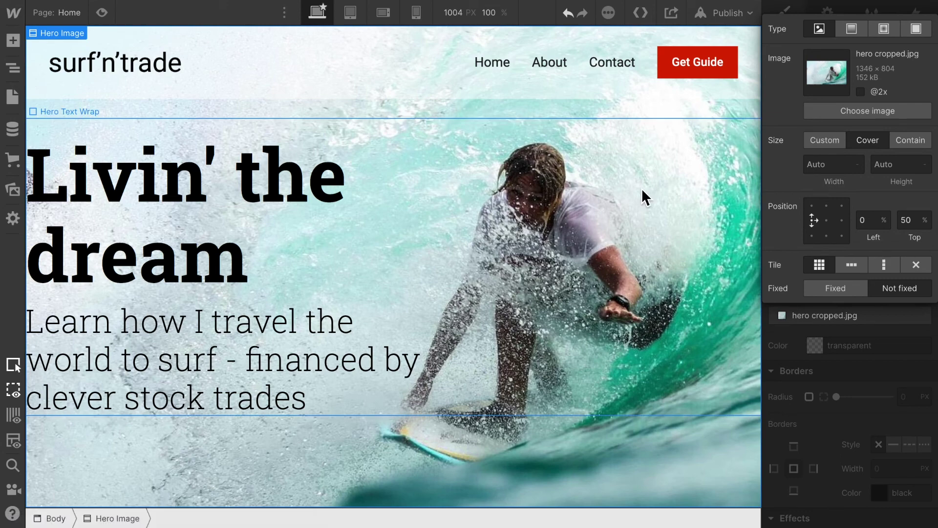
click(103, 12)
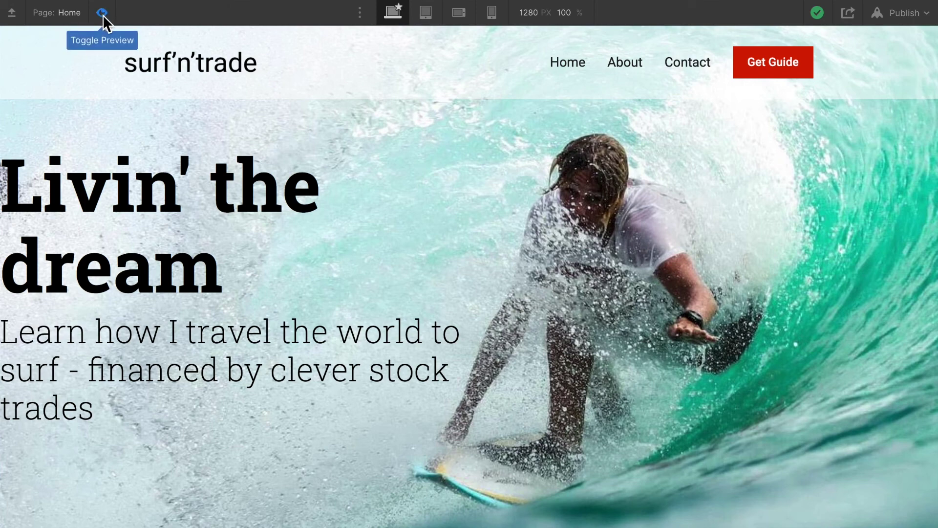
click(102, 13)
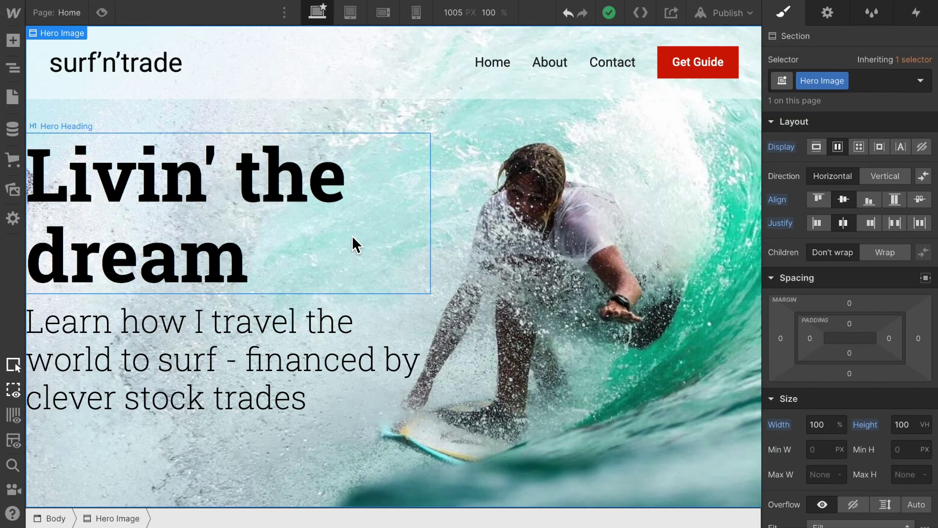
Give the Hero Text Wrap 140 px left padding and preview the page
click(99, 128)
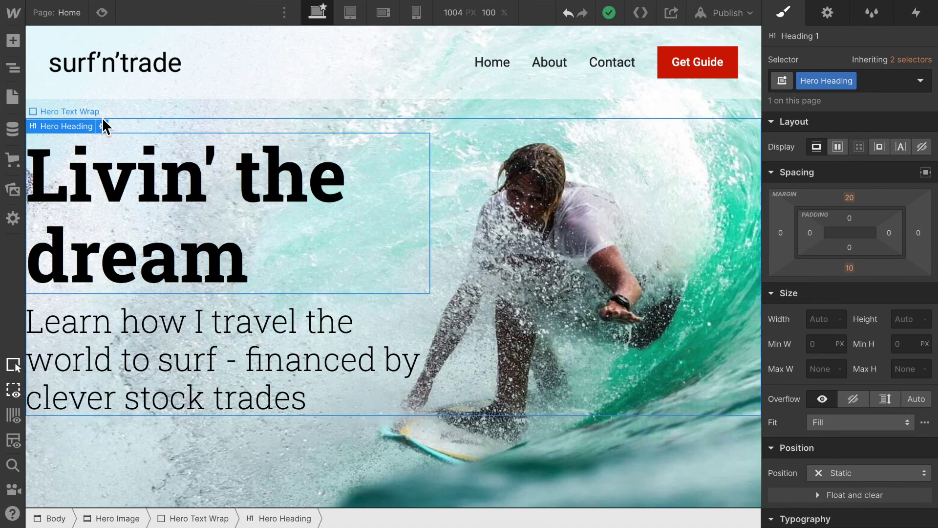
click(489, 147)
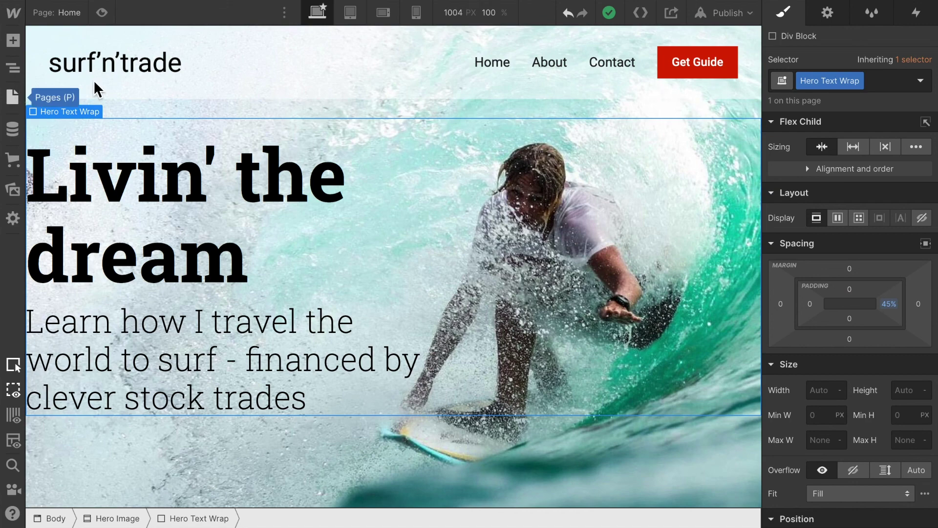
click(812, 306)
click(864, 376)
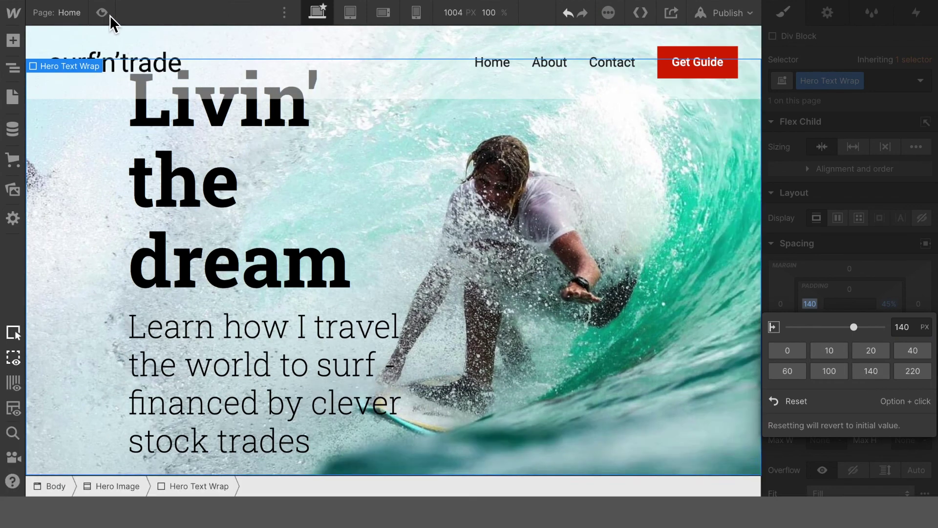
click(102, 13)
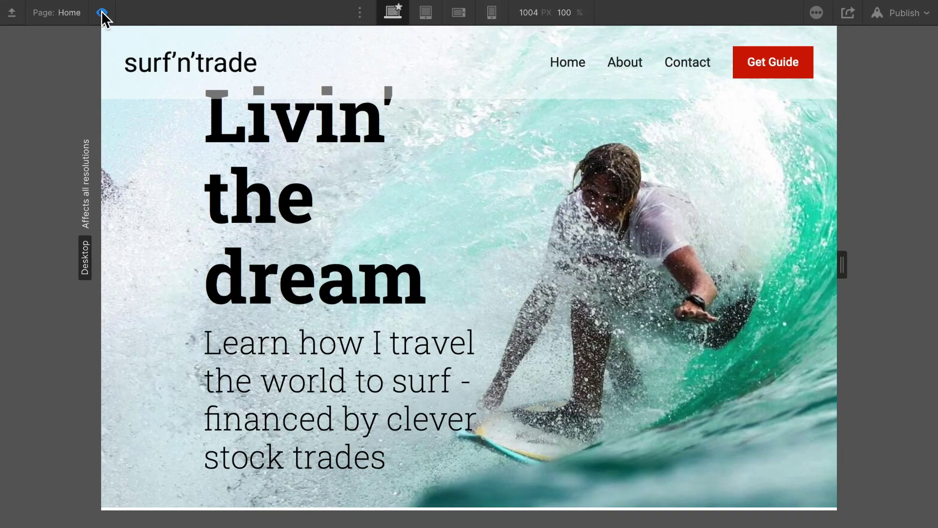
Check the hero at tablet (768 px) and desktop (1280 px) widths, then return to the designer
click(432, 18)
click(396, 13)
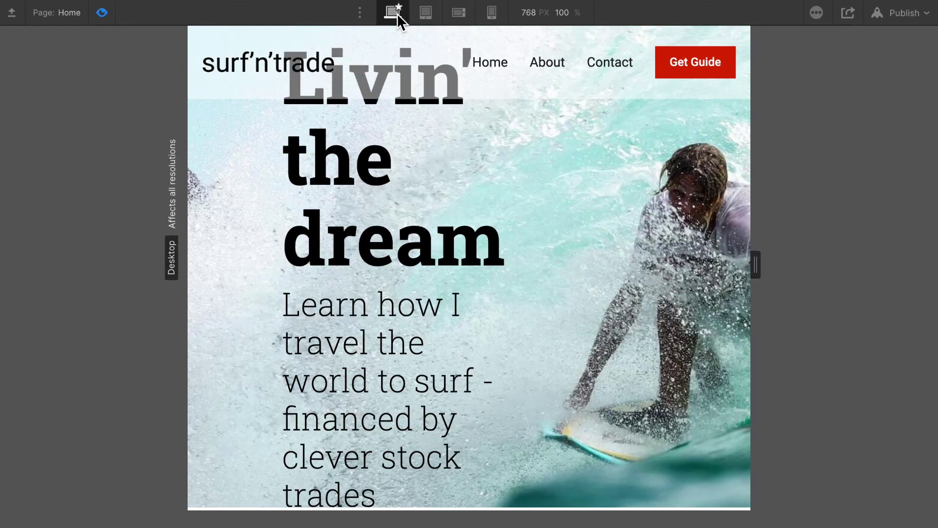
click(102, 13)
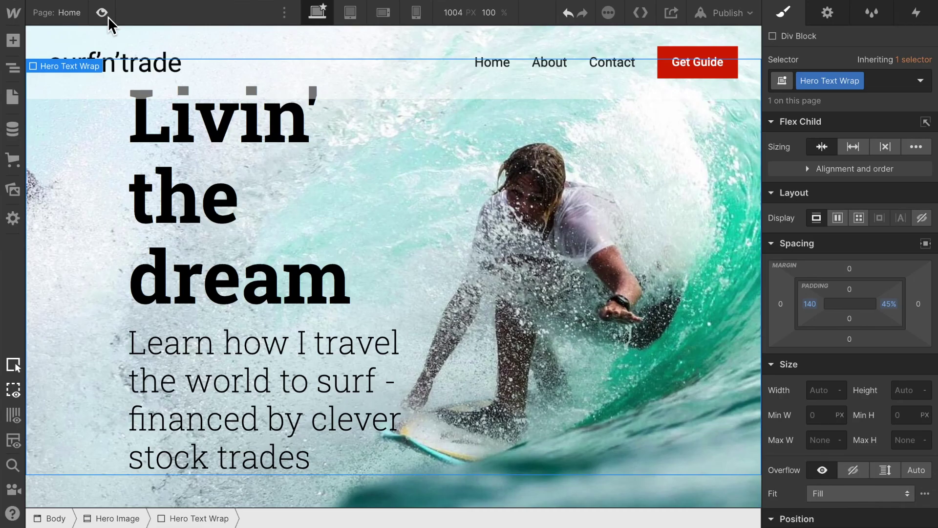
click(107, 12)
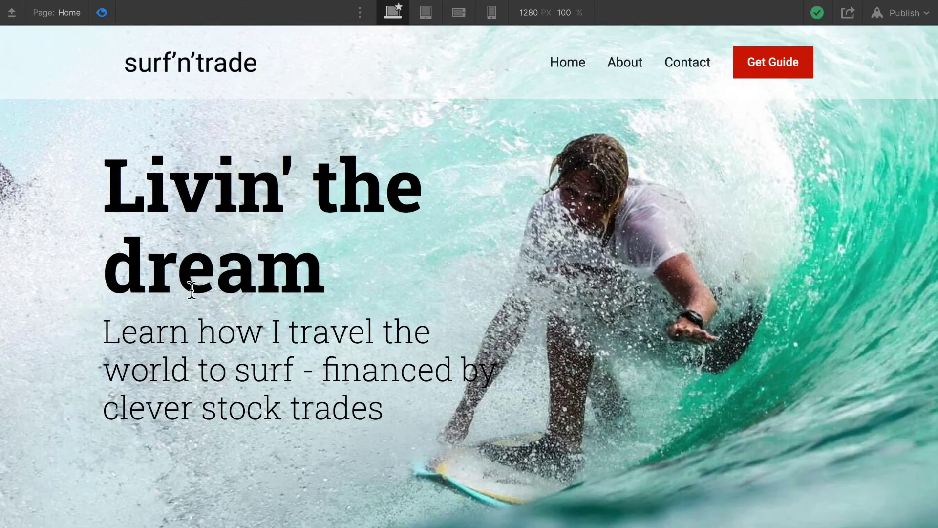
click(101, 13)
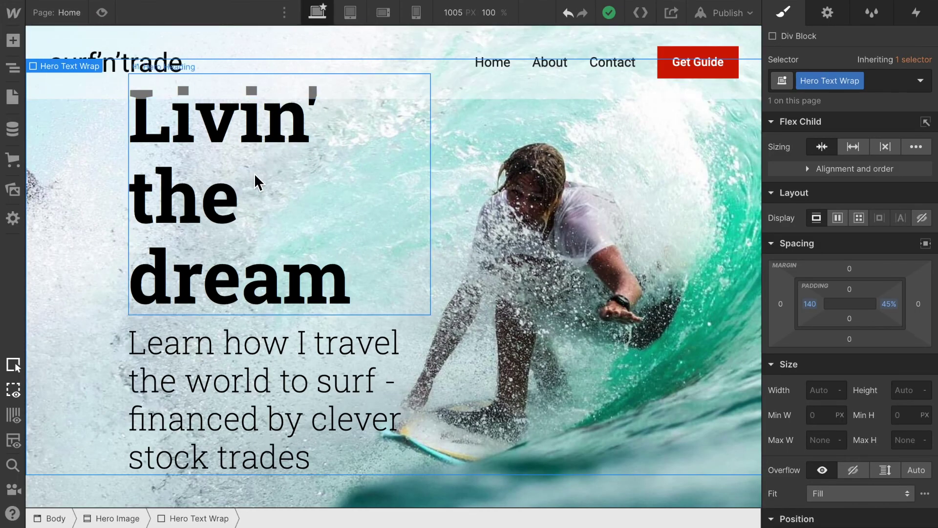
Lower the Hero Text Wrap's right padding from 45% to 40% and preview the result
click(890, 310)
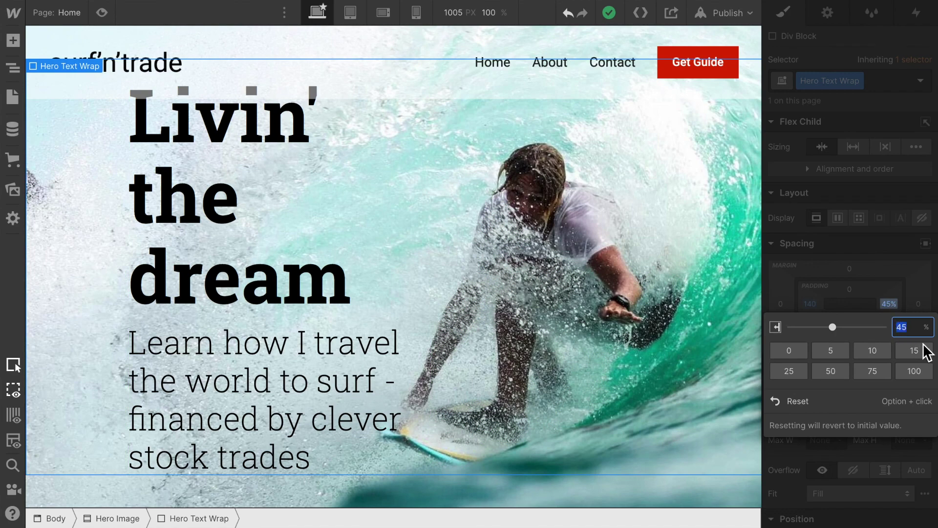
text(4)
key(Return)
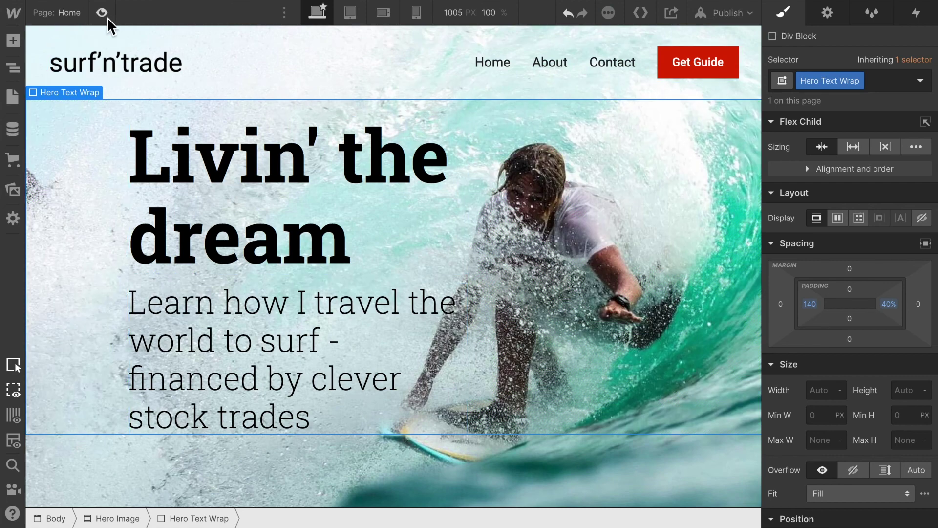
click(107, 18)
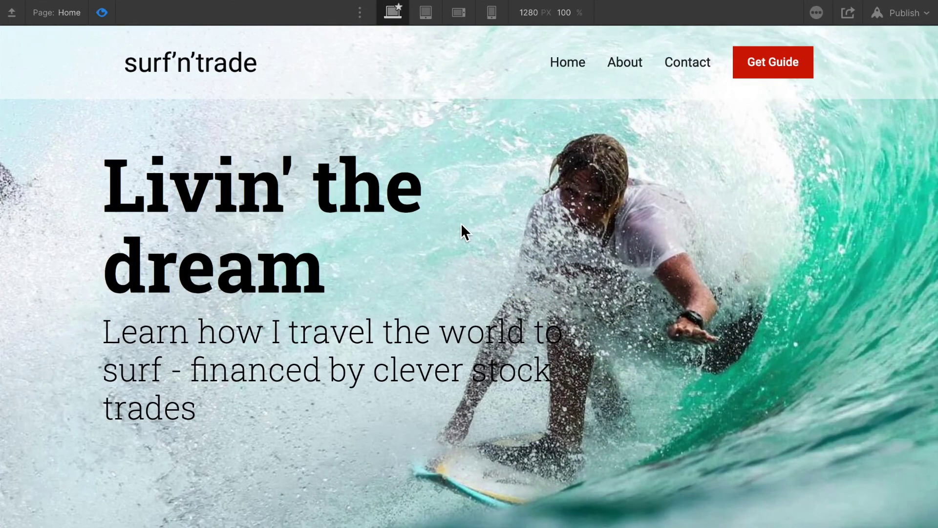